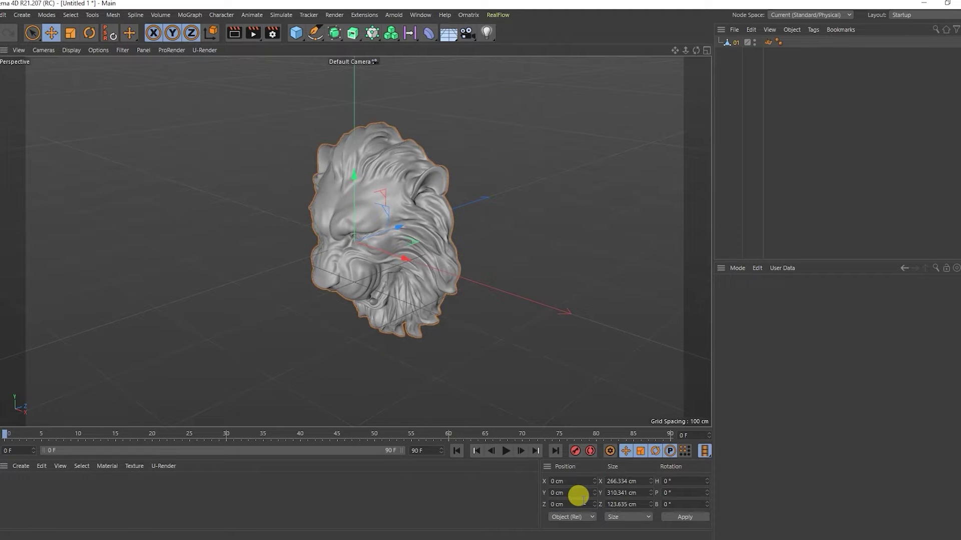
Start a new, untitled Cinema 4D project with an empty viewport and Object Manager.
{"action": "left_click", "coordinate": [90, 33]}
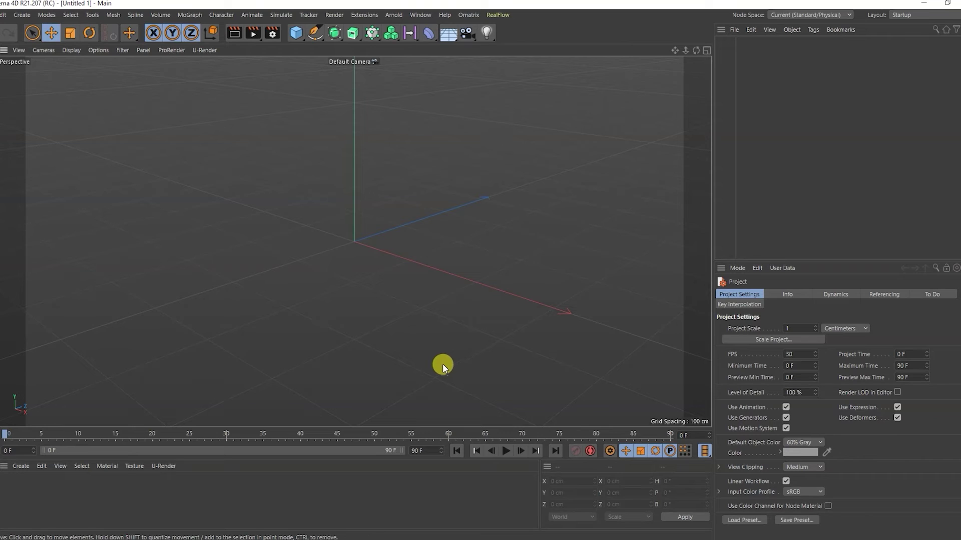
{"action": "left_click", "coordinate": [734, 29]}
Import the lion head OBJ with default settings and rename the object to 01.
{"action": "left_click", "coordinate": [734, 38]}
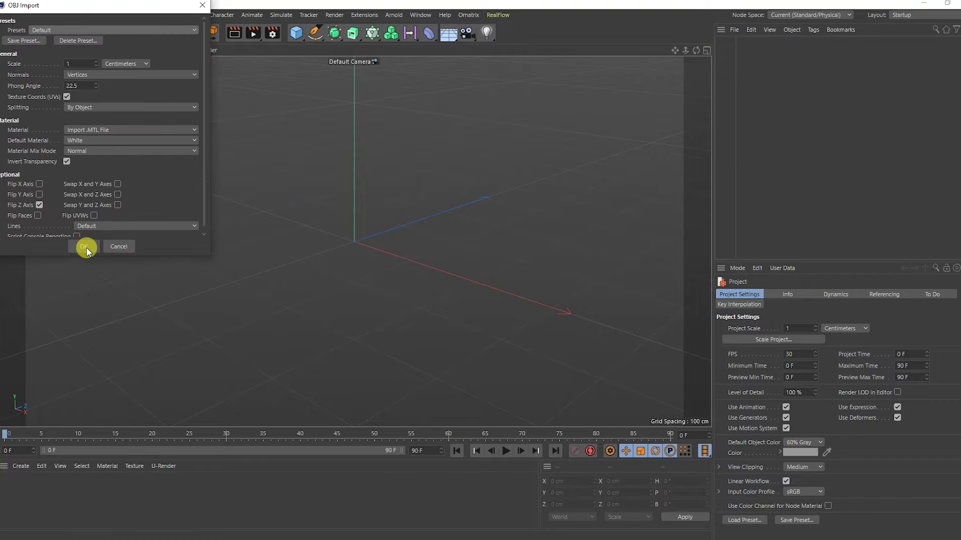
{"action": "left_click", "coordinate": [84, 246]}
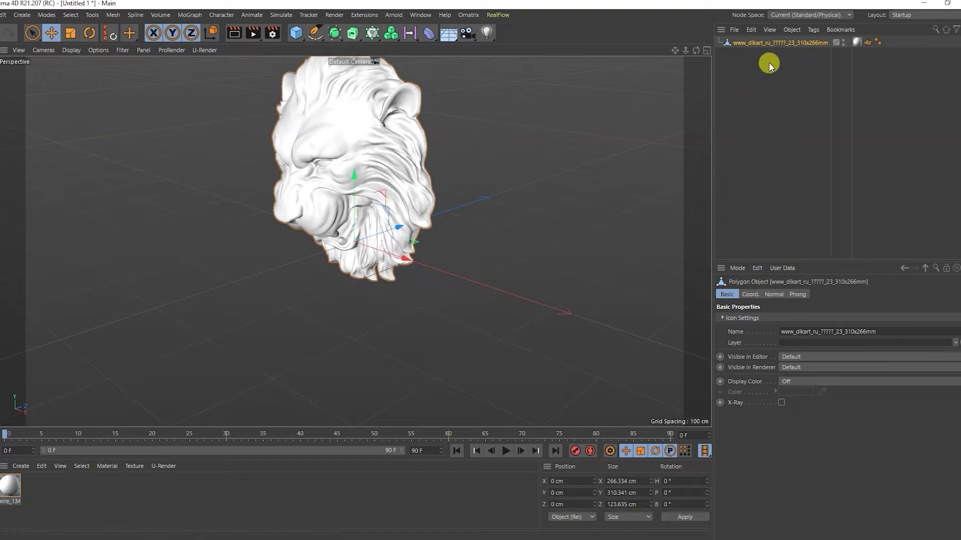
{"action": "double_click", "coordinate": [758, 44]}
{"action": "type", "text": "01"}
{"action": "key", "text": "Return"}
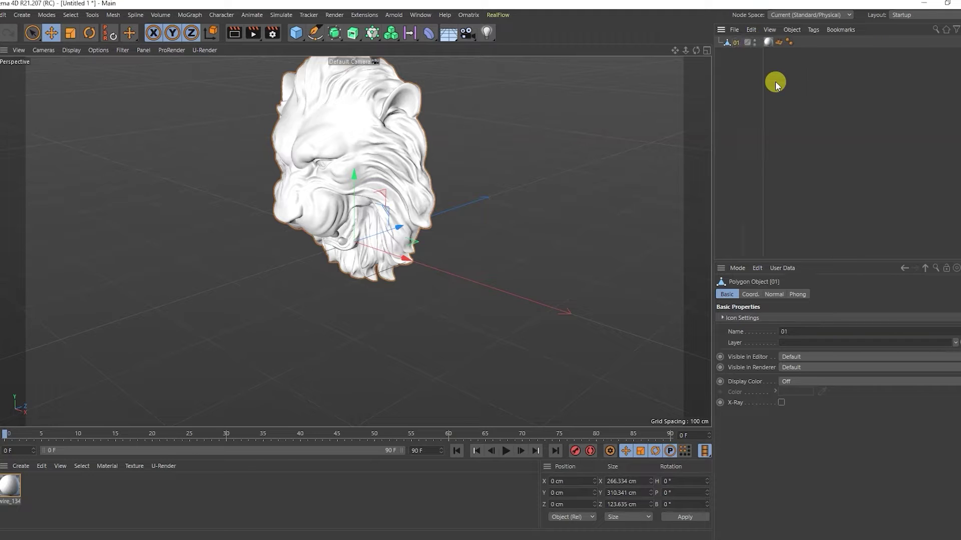
Delete the lion's material tag and its imported wire material so it shows plain grey.
{"action": "left_click", "coordinate": [772, 44]}
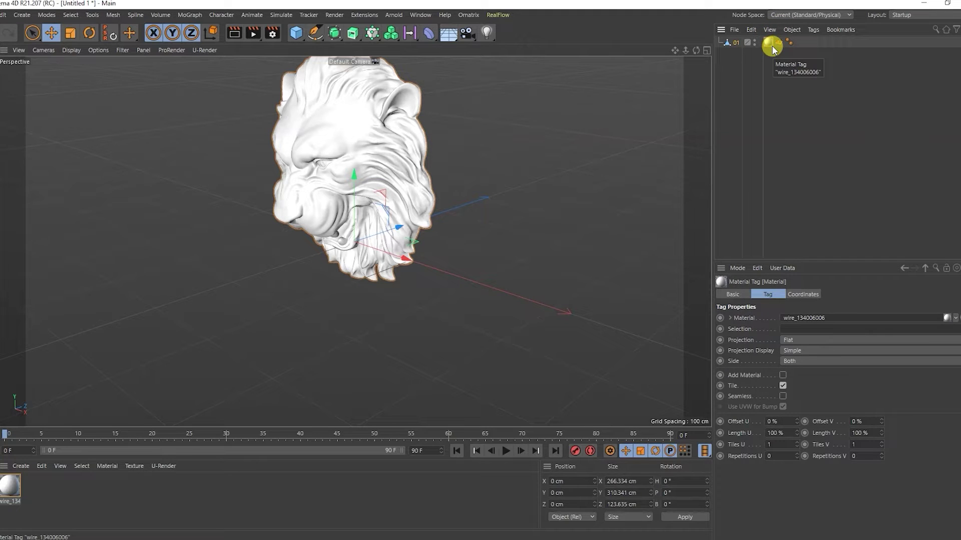
{"action": "key", "text": "Delete"}
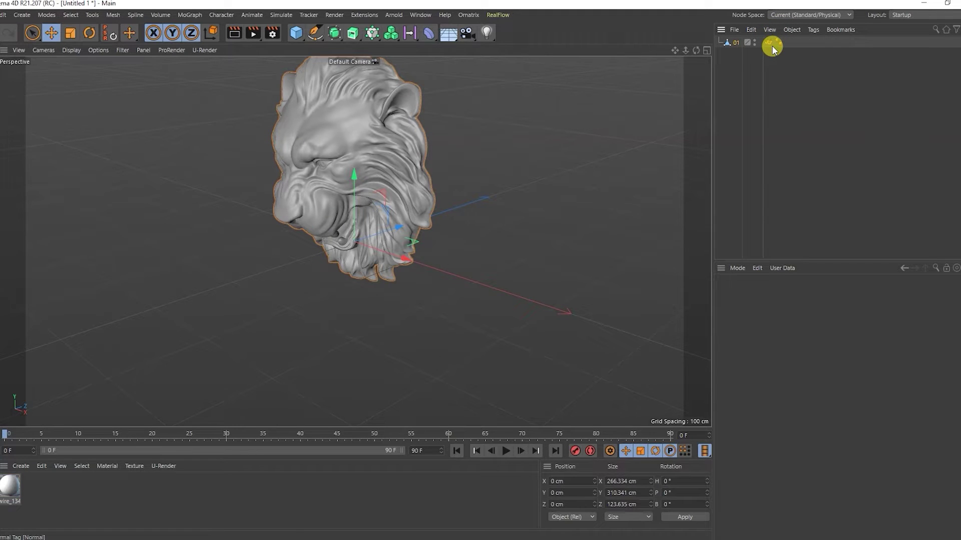
{"action": "left_click", "coordinate": [27, 484]}
{"action": "key", "text": "Delete"}
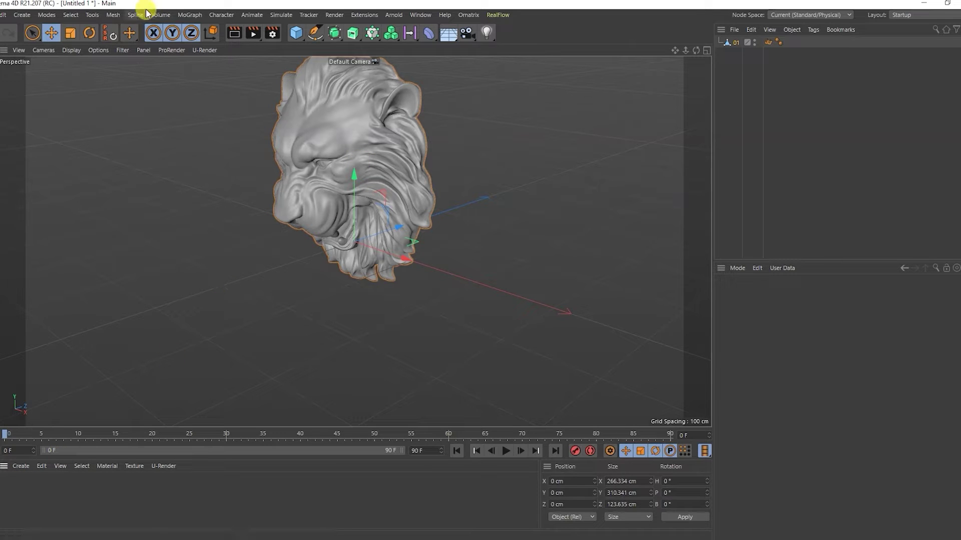
Centre the lion's axis on its mesh and set its position to X 0, Y 0, Z 0.
{"action": "left_click", "coordinate": [113, 15]}
{"action": "mouse_move", "coordinate": [167, 243]}
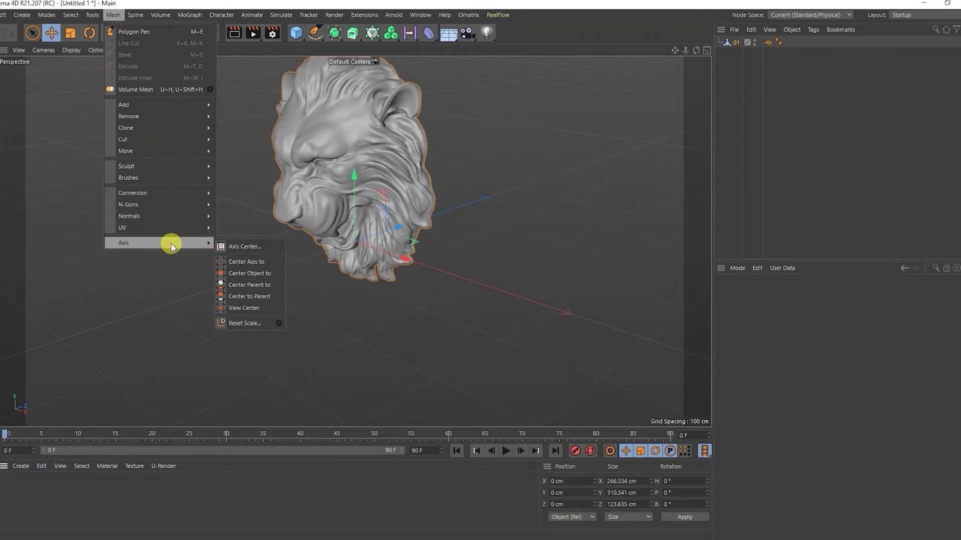
{"action": "left_click", "coordinate": [250, 261]}
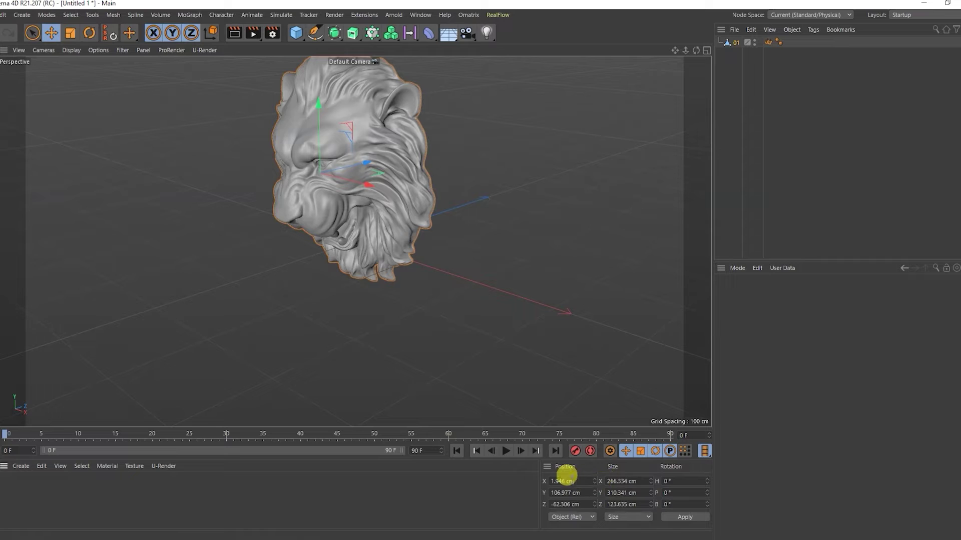
{"action": "type", "text": "0"}
{"action": "key", "text": "Return"}
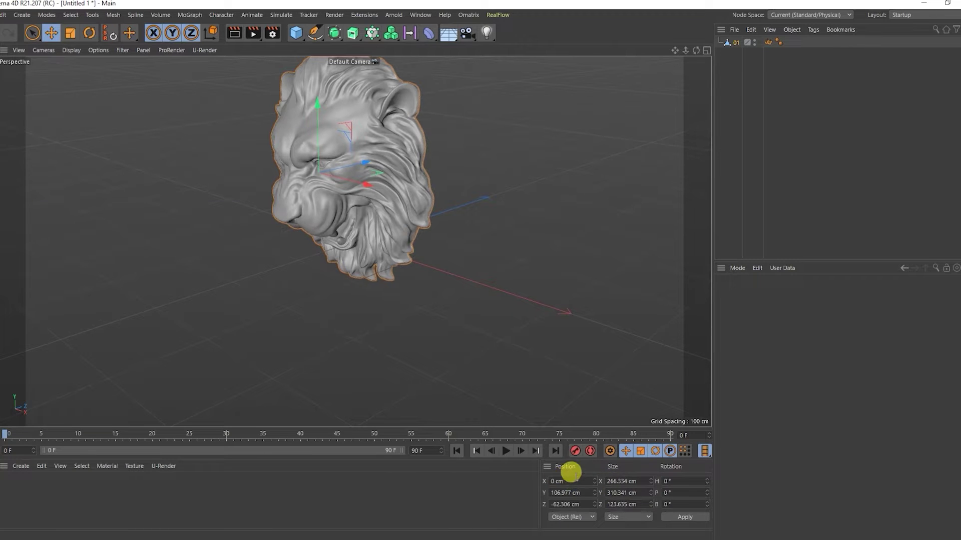
{"action": "double_click", "coordinate": [564, 492]}
{"action": "type", "text": "0"}
{"action": "key", "text": "Return"}
{"action": "left_click", "coordinate": [571, 504]}
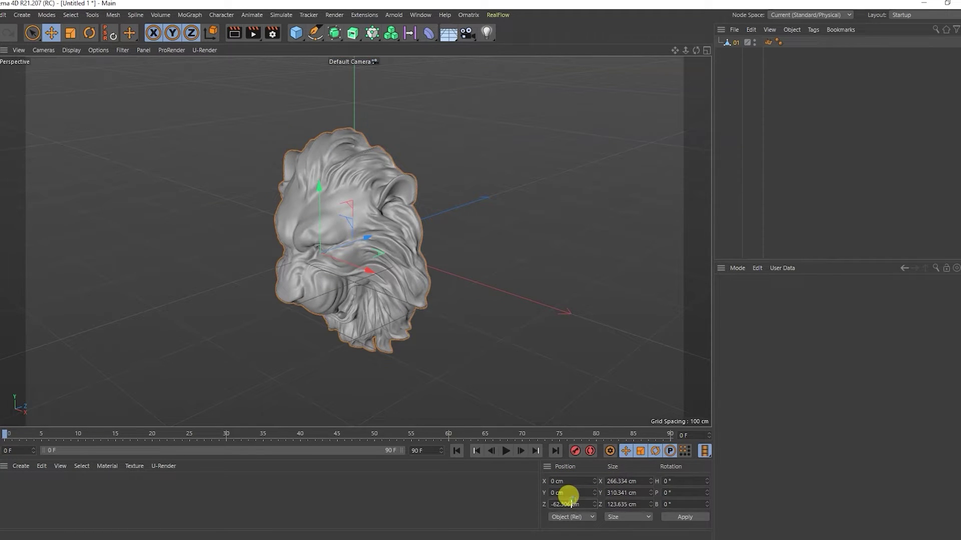
{"action": "double_click", "coordinate": [570, 504]}
{"action": "type", "text": "0"}
{"action": "key", "text": "Return"}
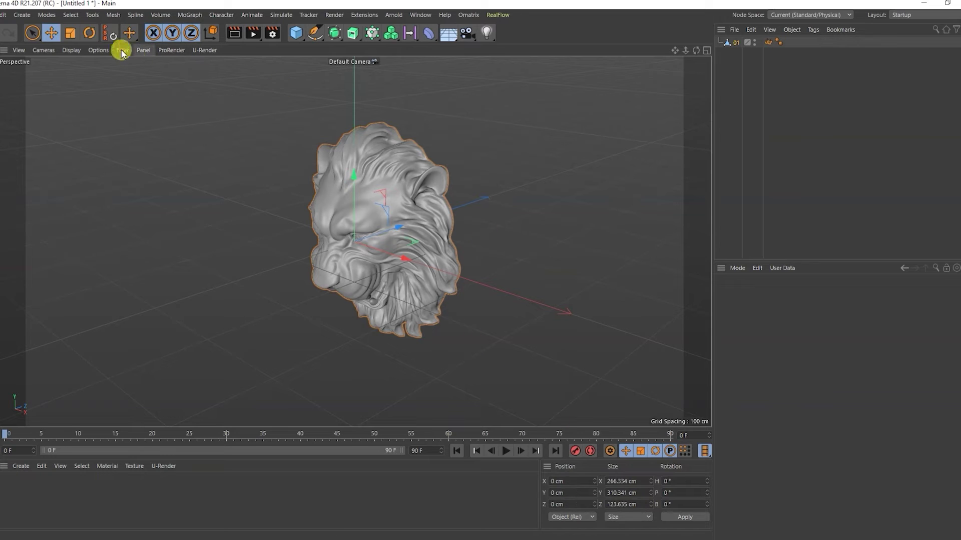
Rotate the lion to a pitch of -90° so it lies face-up.
{"action": "left_click", "coordinate": [89, 32]}
{"action": "left_click_drag", "start_coordinate": [331, 224], "coordinate": [354, 216]}
{"action": "left_click", "coordinate": [683, 493]}
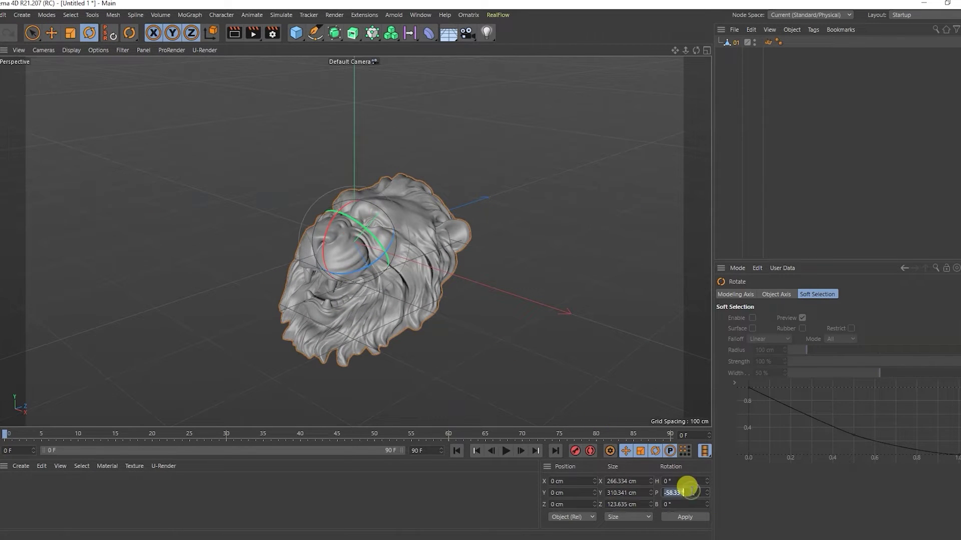
{"action": "type", "text": "-90"}
{"action": "key", "text": "Return"}
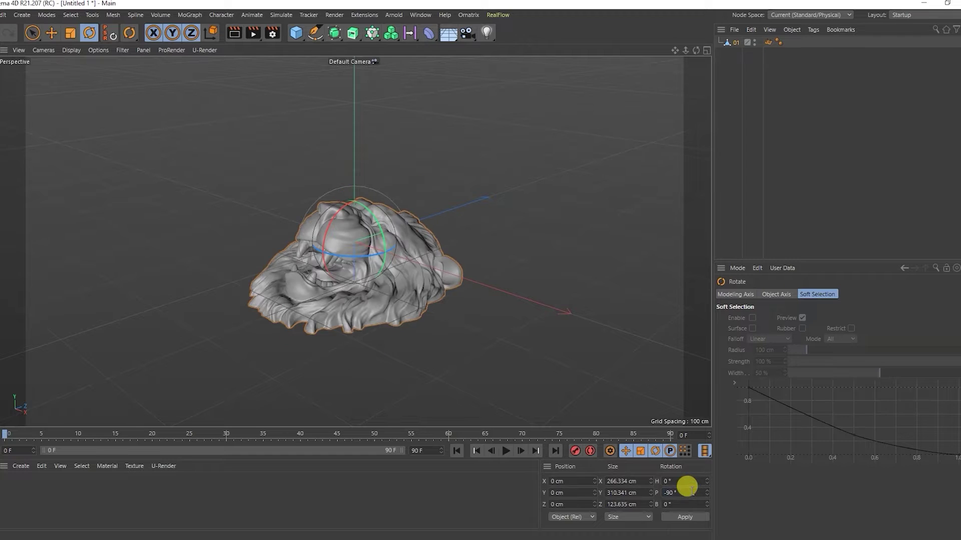
{"action": "left_click", "coordinate": [516, 288]}
{"action": "left_click_drag", "start_coordinate": [317, 238], "coordinate": [320, 245], "text": "alt"}
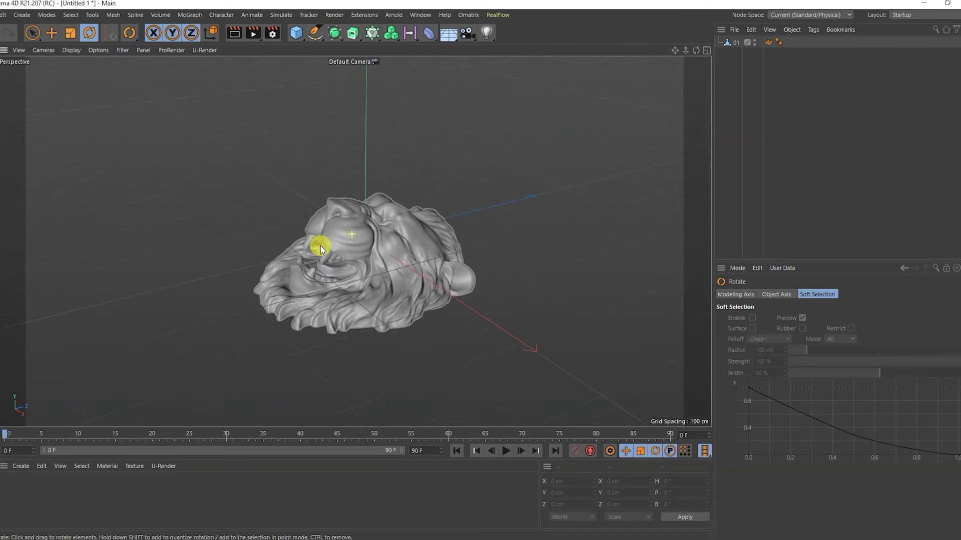
{"action": "left_click", "coordinate": [298, 34]}
Add a 400 cm Plane and raise it above the lion to Y 63.281 cm.
{"action": "left_click", "coordinate": [384, 67]}
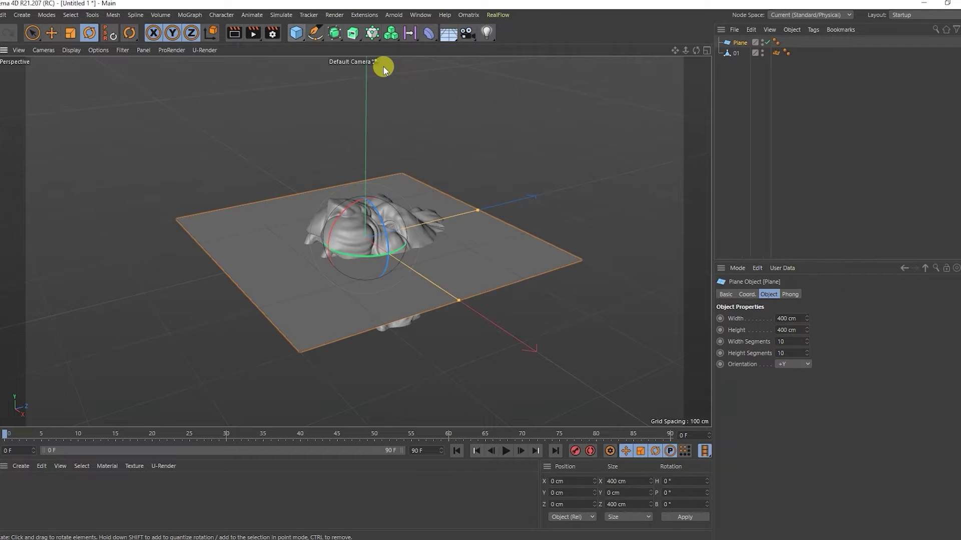
{"action": "left_click_drag", "start_coordinate": [365, 278], "coordinate": [311, 146], "text": "alt"}
{"action": "left_click", "coordinate": [55, 32]}
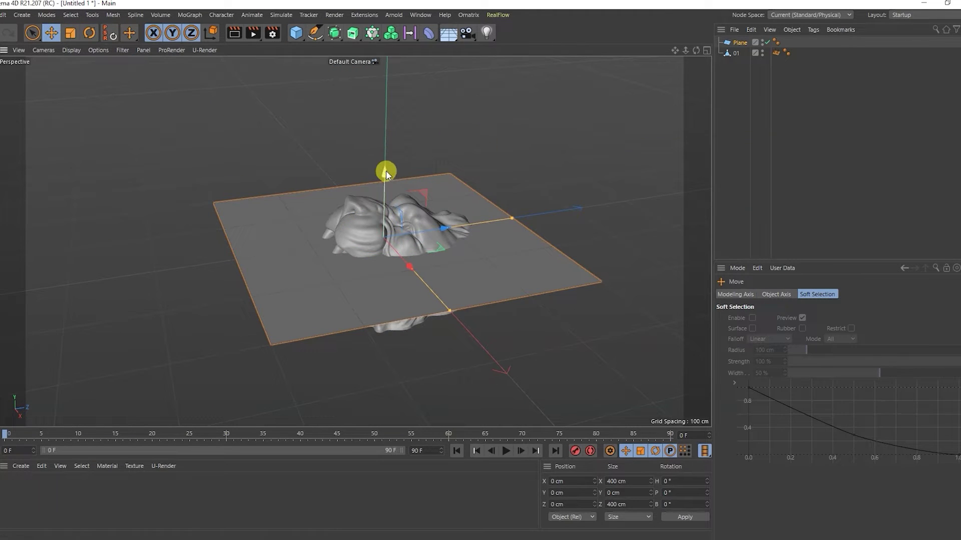
{"action": "left_click_drag", "start_coordinate": [385, 172], "coordinate": [377, 124]}
{"action": "left_click_drag", "start_coordinate": [394, 255], "coordinate": [419, 254], "text": "alt"}
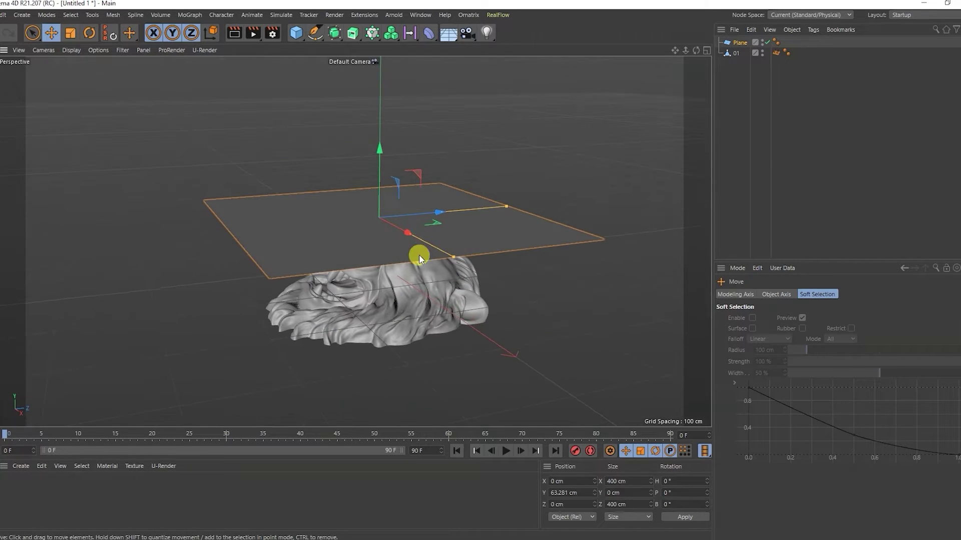
Make the Plane editable and move it below 01 in the Object Manager.
{"action": "key", "text": "c"}
{"action": "left_click", "coordinate": [737, 43]}
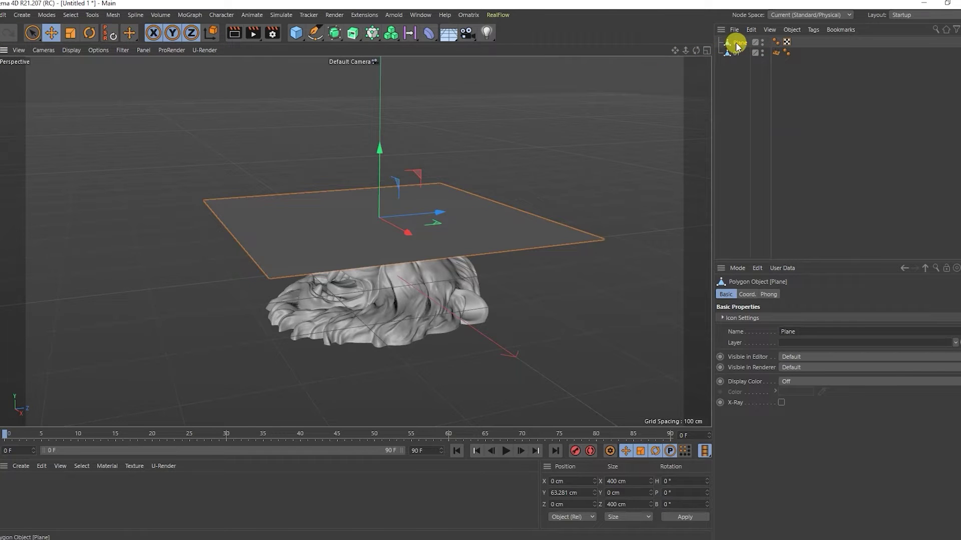
{"action": "left_click_drag", "start_coordinate": [736, 44], "coordinate": [741, 55]}
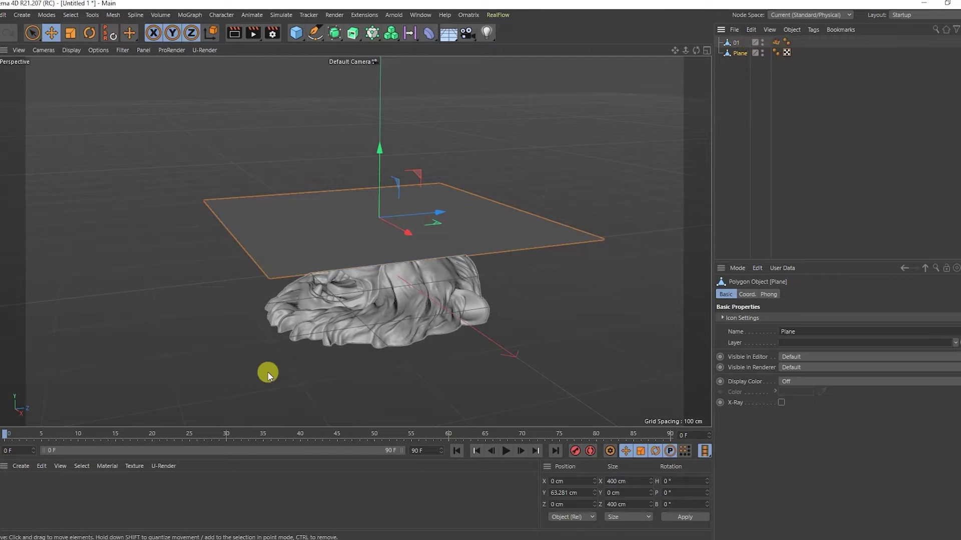
Create a default material named Mat, assign it to Plane, then select object 01.
{"action": "double_click", "coordinate": [28, 505]}
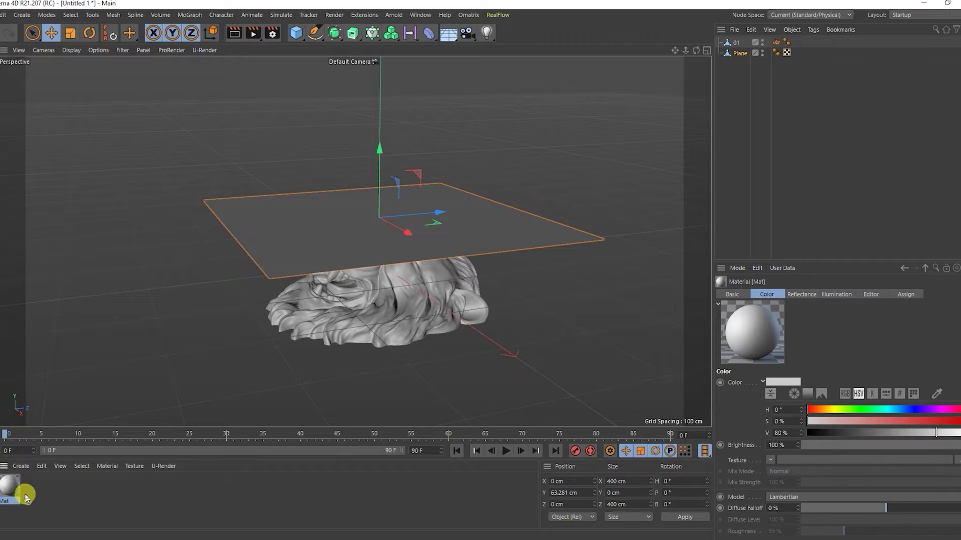
{"action": "left_click_drag", "start_coordinate": [8, 490], "coordinate": [742, 53]}
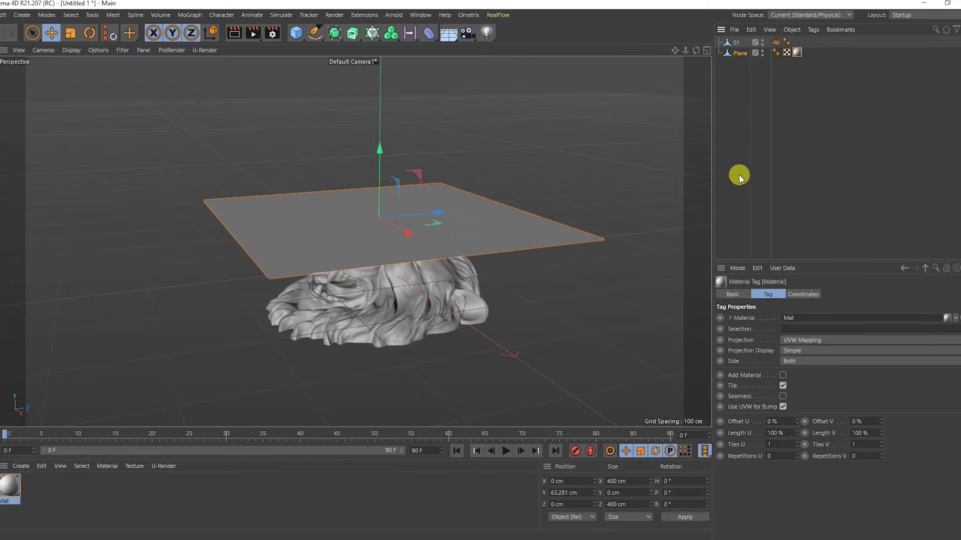
{"action": "left_click", "coordinate": [738, 174]}
{"action": "left_click", "coordinate": [736, 43]}
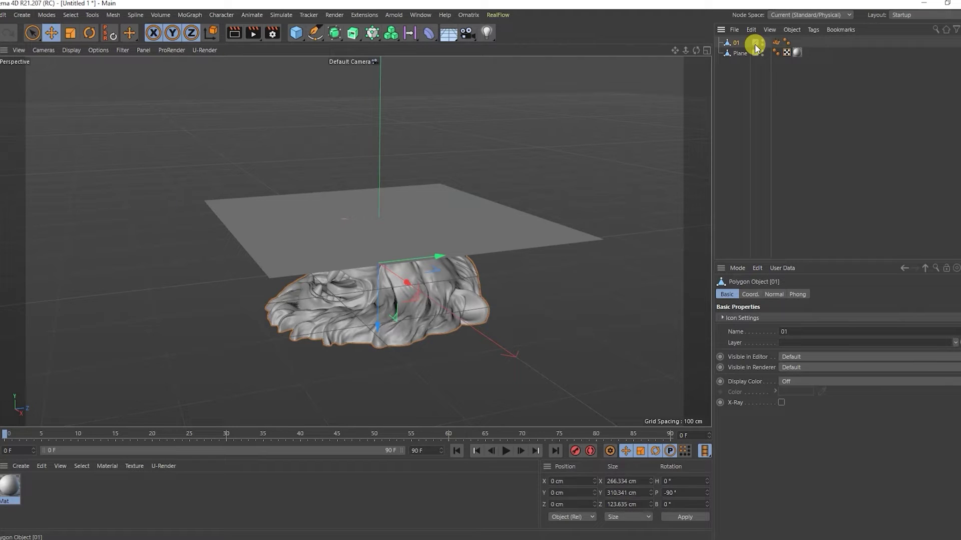
In the BP - UV Edit layout, run the BodyPaint 3D setup wizard with 1024 minimum texture size.
{"action": "left_click", "coordinate": [901, 16]}
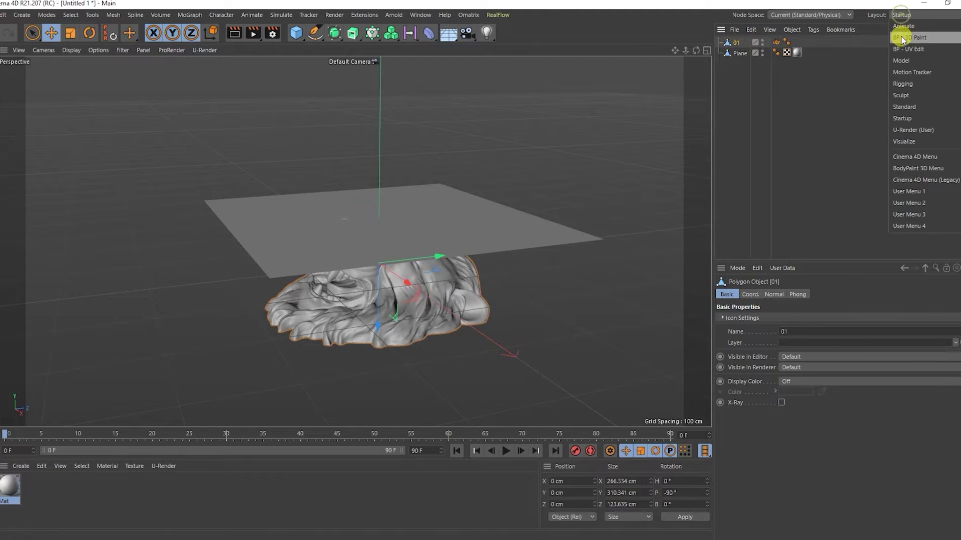
{"action": "left_click", "coordinate": [901, 50]}
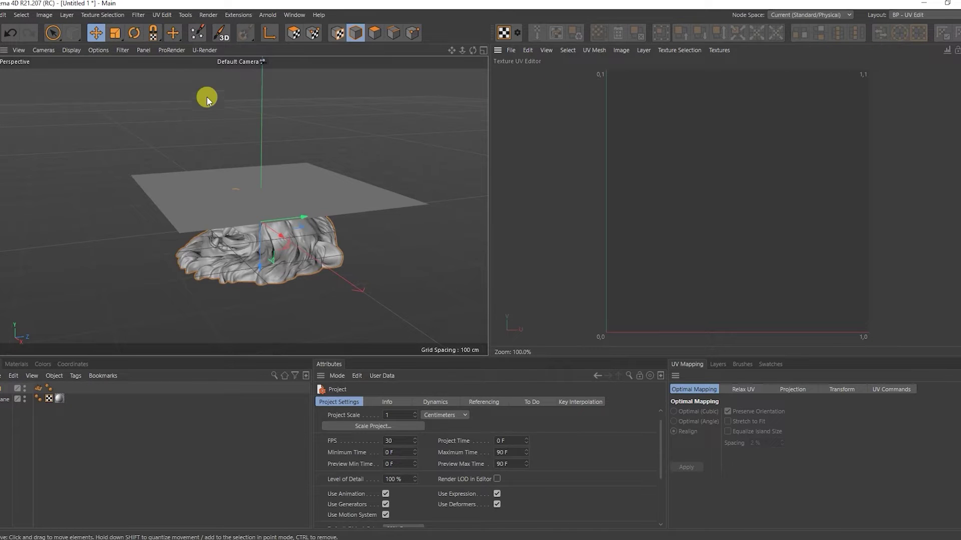
{"action": "left_click", "coordinate": [201, 35]}
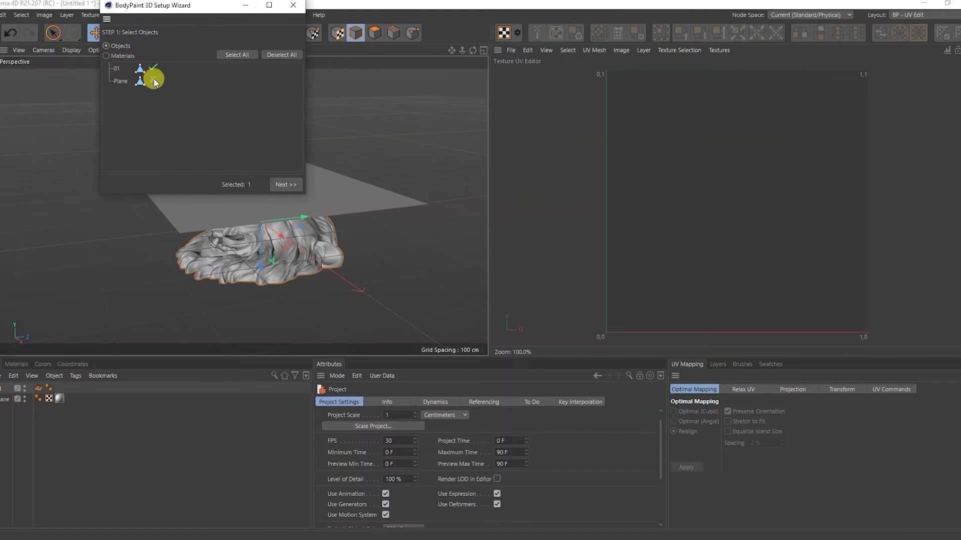
{"action": "left_click", "coordinate": [283, 185]}
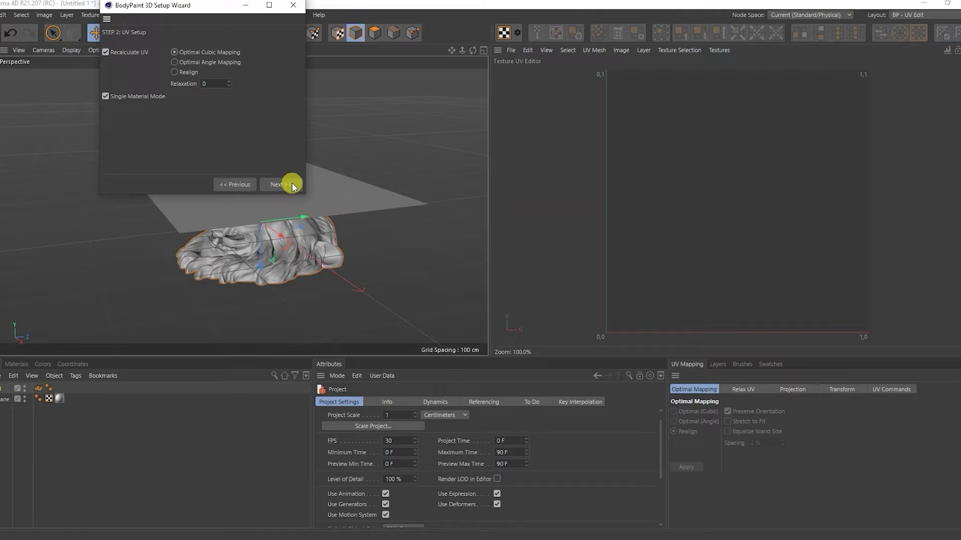
{"action": "left_click", "coordinate": [281, 184]}
{"action": "left_click", "coordinate": [251, 94]}
{"action": "type", "text": "10"}
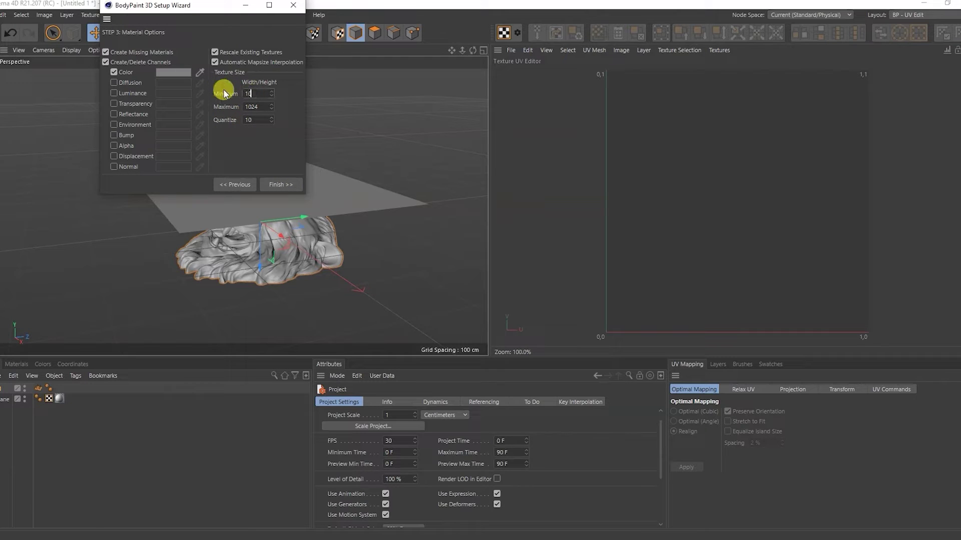
{"action": "type", "text": "24"}
{"action": "left_click", "coordinate": [279, 185]}
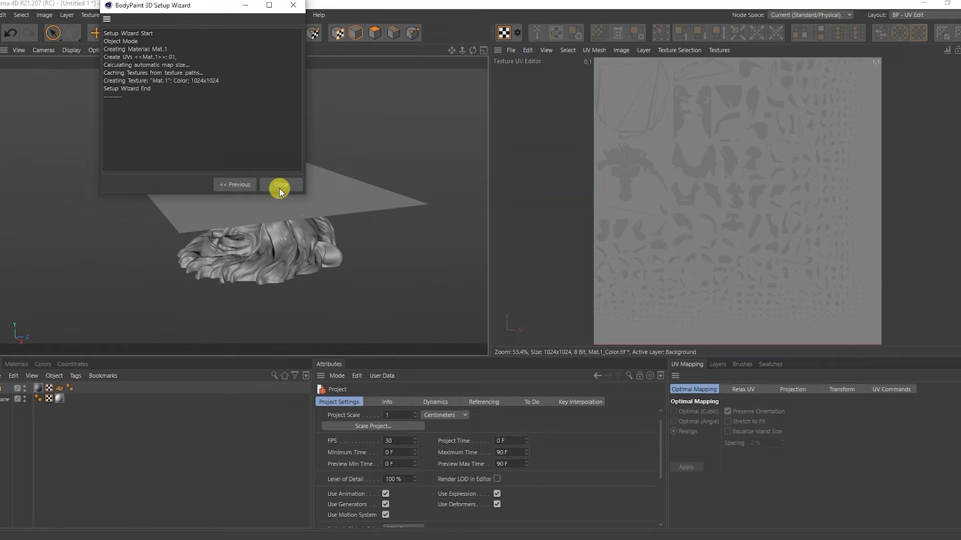
Close the setup wizard and restore the Standard layout.
{"action": "left_click", "coordinate": [280, 185]}
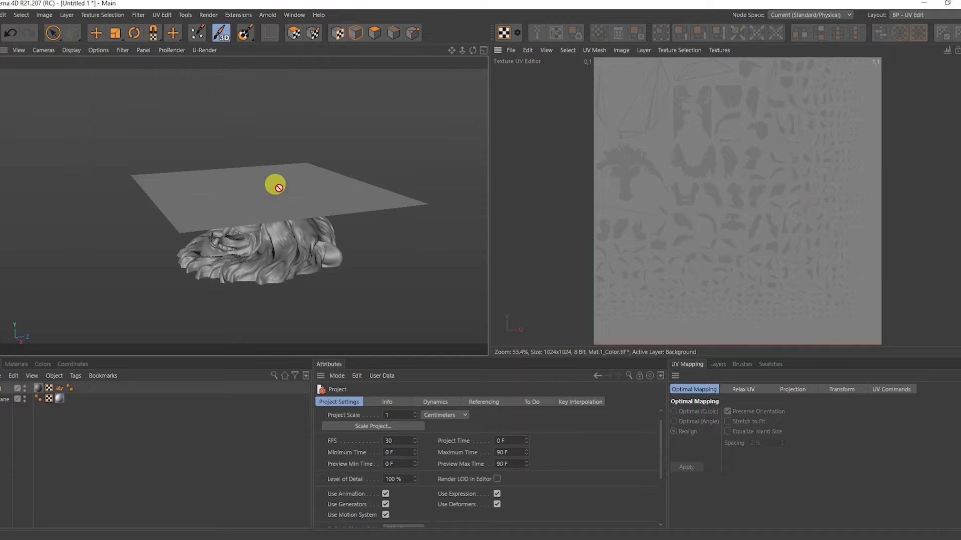
{"action": "left_click", "coordinate": [914, 17]}
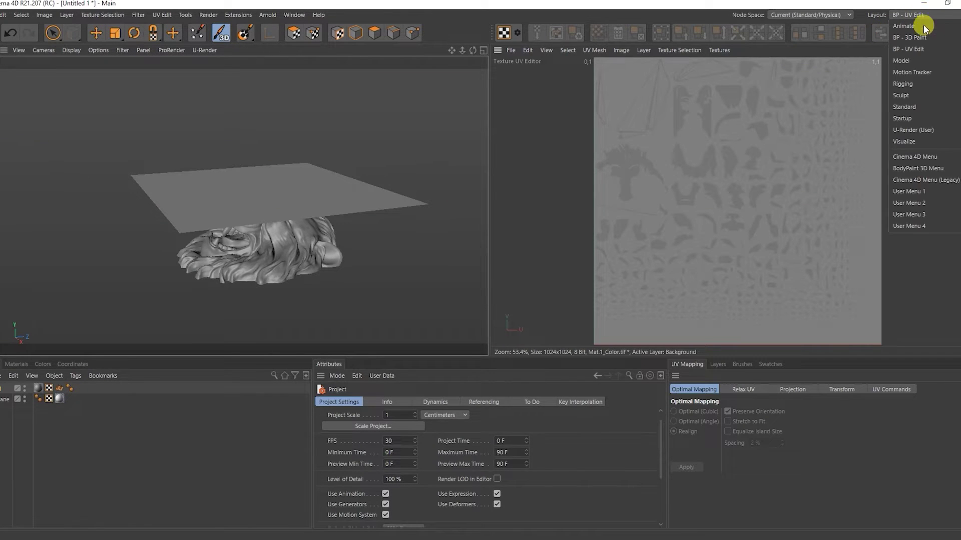
{"action": "left_click", "coordinate": [913, 107]}
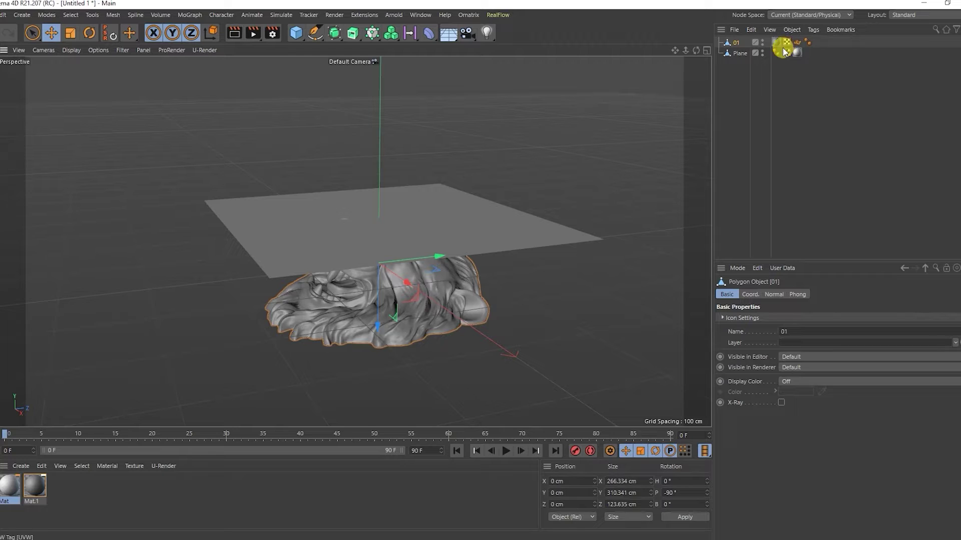
Add a Bake Material tag to Plane with height 2048, PNG format and filename lion_normal.
{"action": "right_click", "coordinate": [743, 54]}
{"action": "mouse_move", "coordinate": [752, 59]}
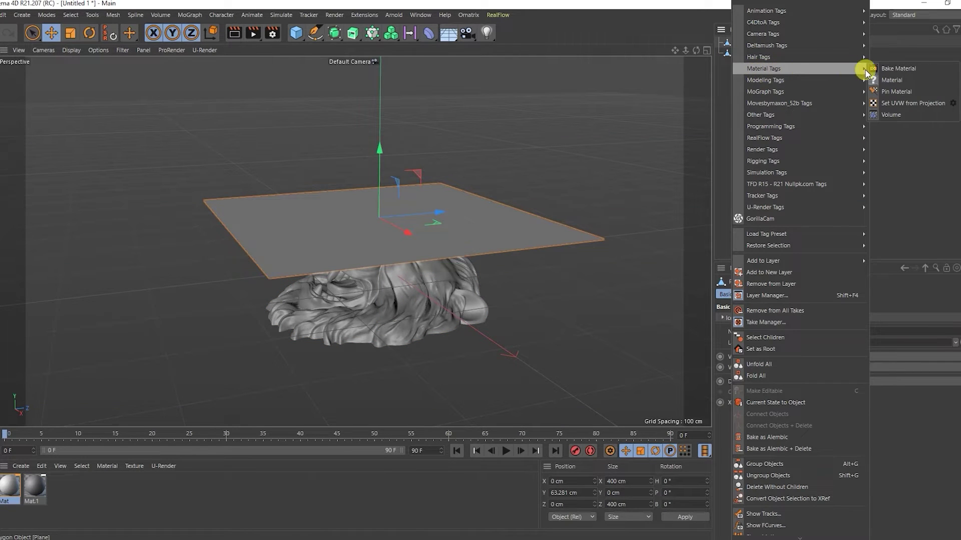
{"action": "left_click", "coordinate": [898, 68]}
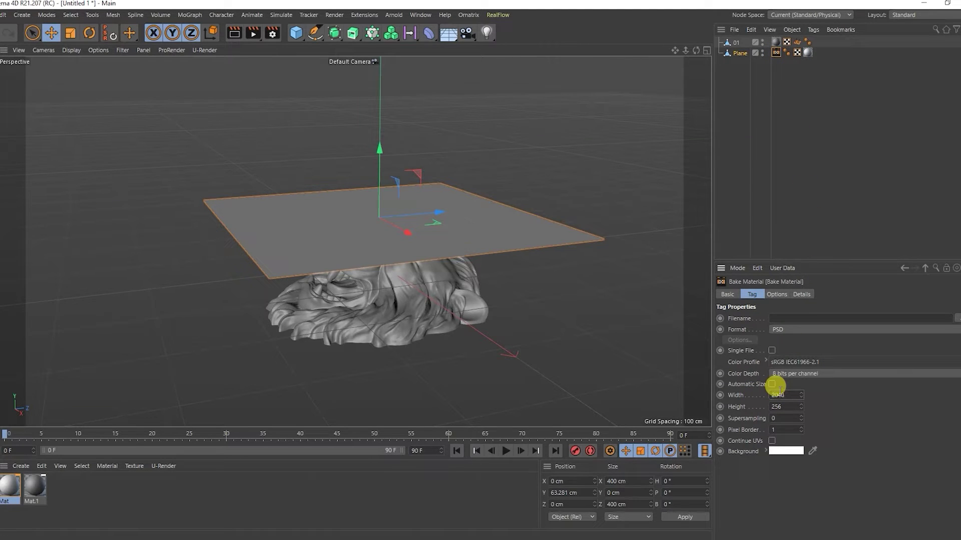
{"action": "left_click", "coordinate": [771, 406]}
{"action": "type", "text": "2048"}
{"action": "key", "text": "Return"}
{"action": "left_click", "coordinate": [778, 329]}
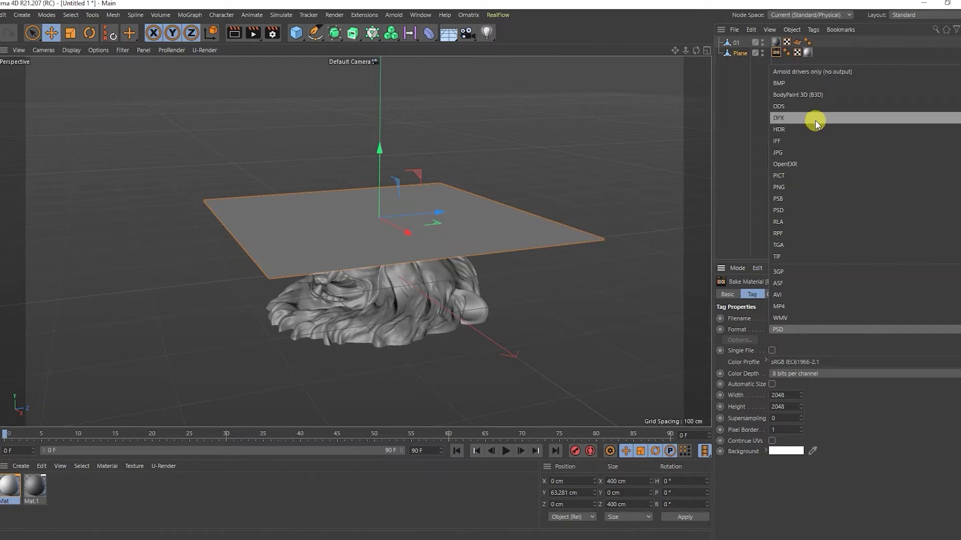
{"action": "left_click", "coordinate": [815, 186]}
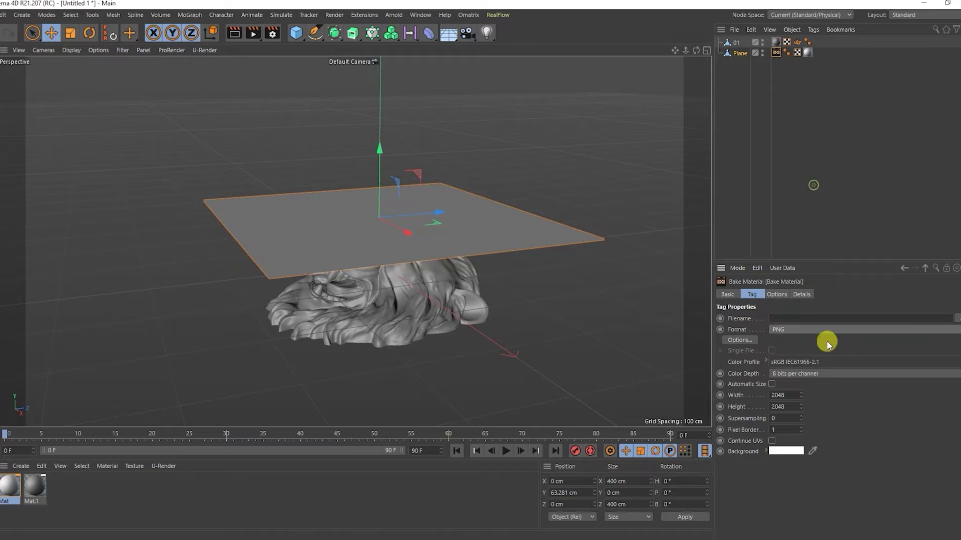
{"action": "left_click", "coordinate": [956, 318]}
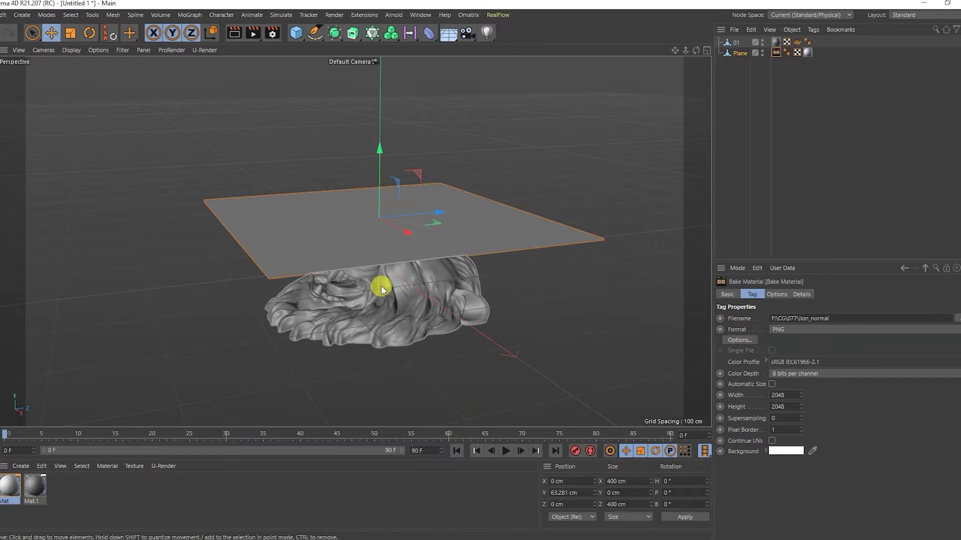
Enable Normal baking with object 01 as the source and Flip Z checked.
{"action": "left_click", "coordinate": [777, 295]}
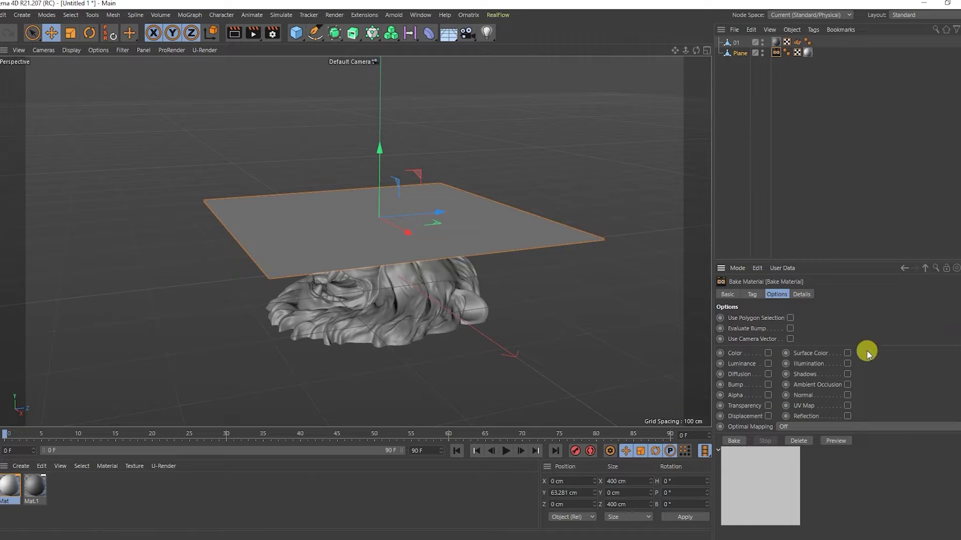
{"action": "left_click", "coordinate": [847, 395]}
{"action": "left_click", "coordinate": [736, 428]}
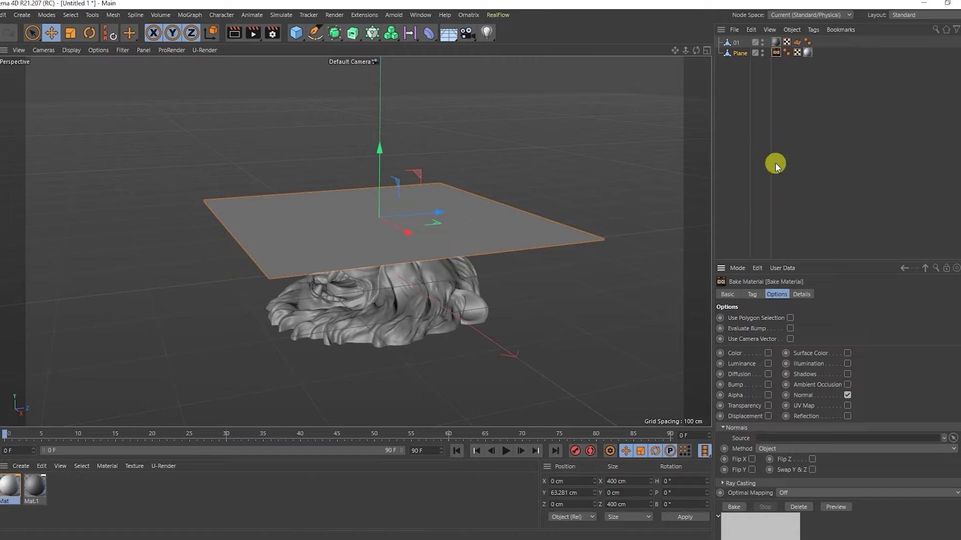
{"action": "left_click_drag", "start_coordinate": [735, 42], "coordinate": [798, 440]}
{"action": "left_click", "coordinate": [811, 460]}
Set Optimal Mapping to Cubic and bake the normal map.
{"action": "scroll", "coordinate": [957, 349], "scroll_direction": "down", "scroll_amount": 3}
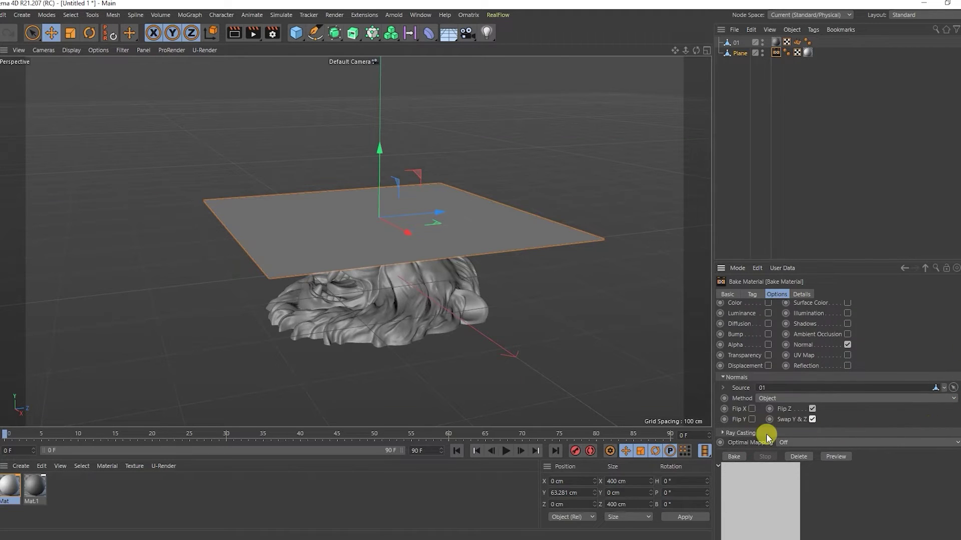
{"action": "left_click", "coordinate": [798, 436]}
{"action": "left_click", "coordinate": [799, 460]}
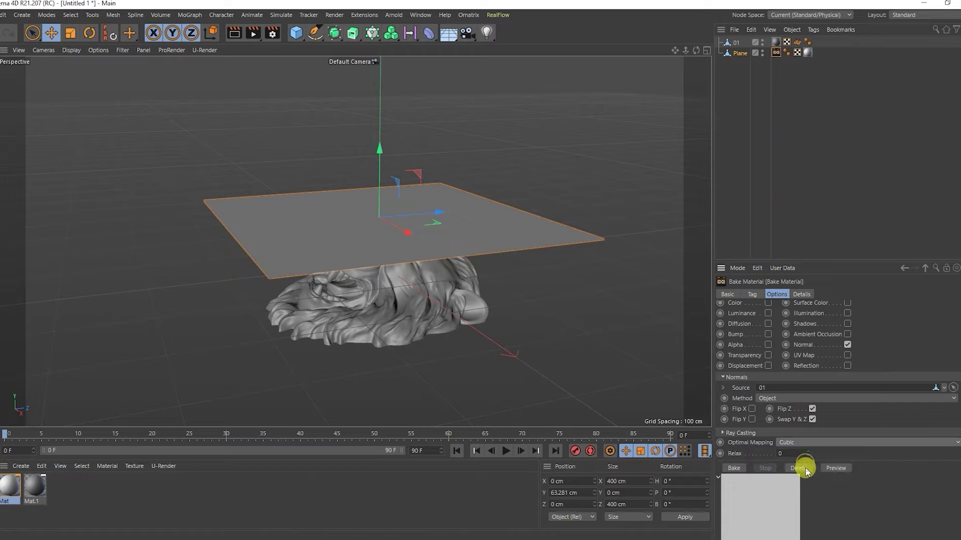
{"action": "scroll", "coordinate": [951, 473], "scroll_direction": "down", "scroll_amount": 1}
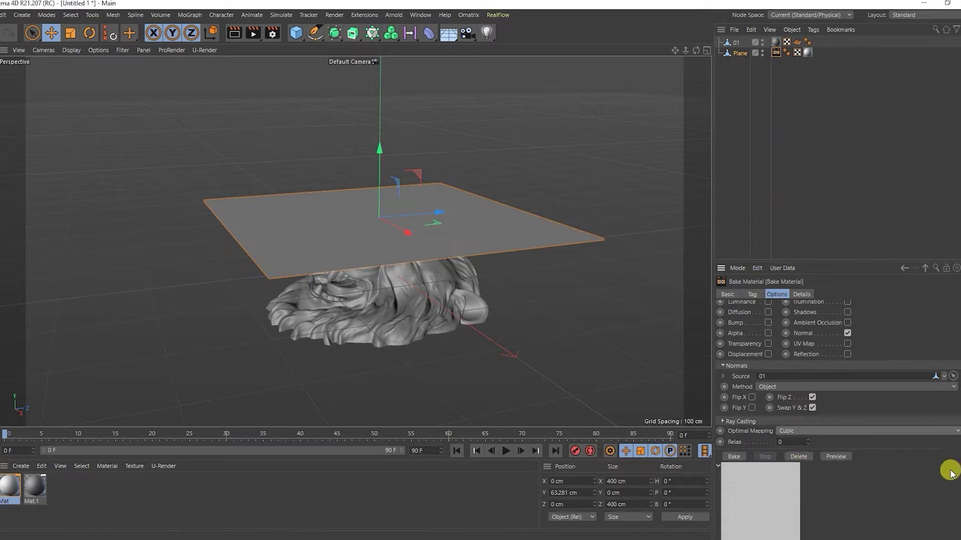
{"action": "left_click", "coordinate": [736, 457]}
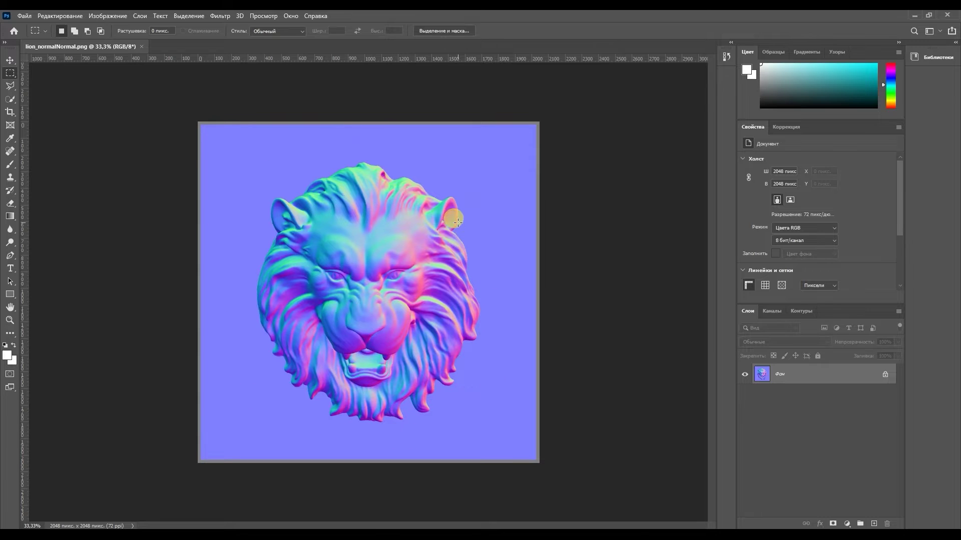
Unlock the Background layer and quick-select the lion head.
{"action": "left_click", "coordinate": [885, 376]}
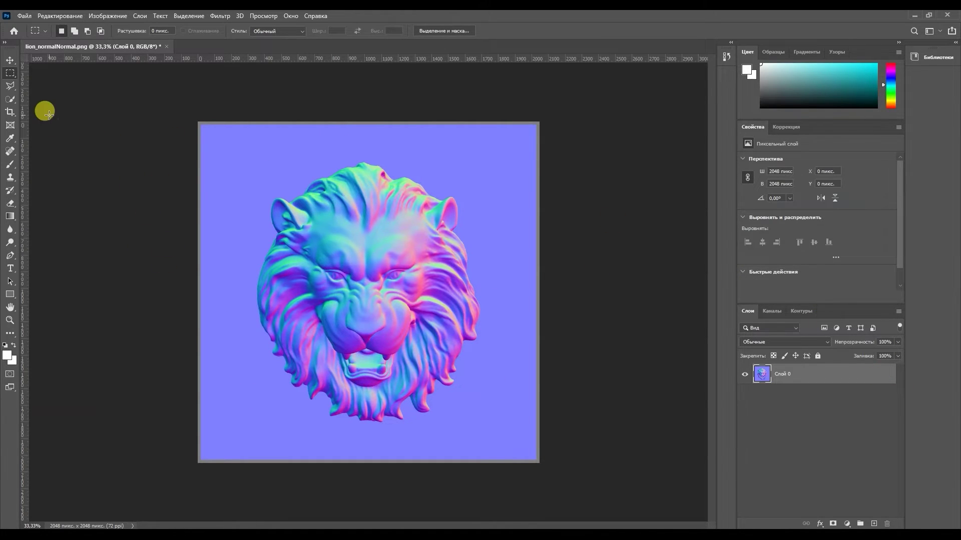
{"action": "left_click", "coordinate": [12, 101]}
{"action": "mouse_move", "coordinate": [309, 217]}
{"action": "left_mouse_down"}
{"action": "mouse_move", "coordinate": [300, 230]}
{"action": "mouse_move", "coordinate": [302, 332]}
{"action": "mouse_move", "coordinate": [354, 382]}
{"action": "mouse_move", "coordinate": [394, 395]}
{"action": "mouse_move", "coordinate": [437, 379]}
{"action": "mouse_move", "coordinate": [457, 277]}
{"action": "mouse_move", "coordinate": [435, 216]}
{"action": "mouse_move", "coordinate": [366, 193]}
{"action": "mouse_move", "coordinate": [356, 242]}
{"action": "mouse_move", "coordinate": [375, 387]}
{"action": "mouse_move", "coordinate": [403, 225]}
{"action": "left_mouse_up"}
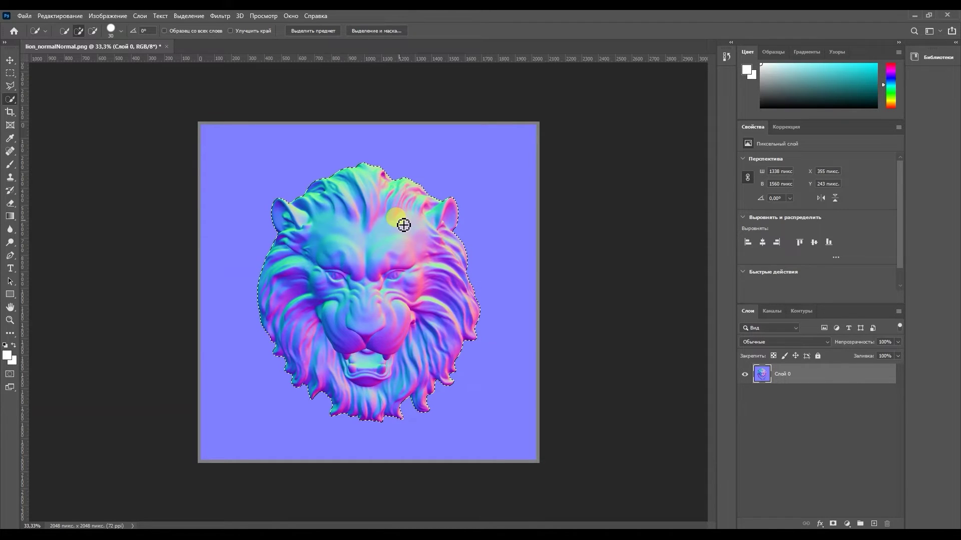
Invert the selection, delete the blue background to transparency, and deselect.
{"action": "left_click", "coordinate": [10, 72]}
{"action": "right_click", "coordinate": [226, 149]}
{"action": "left_click", "coordinate": [258, 171]}
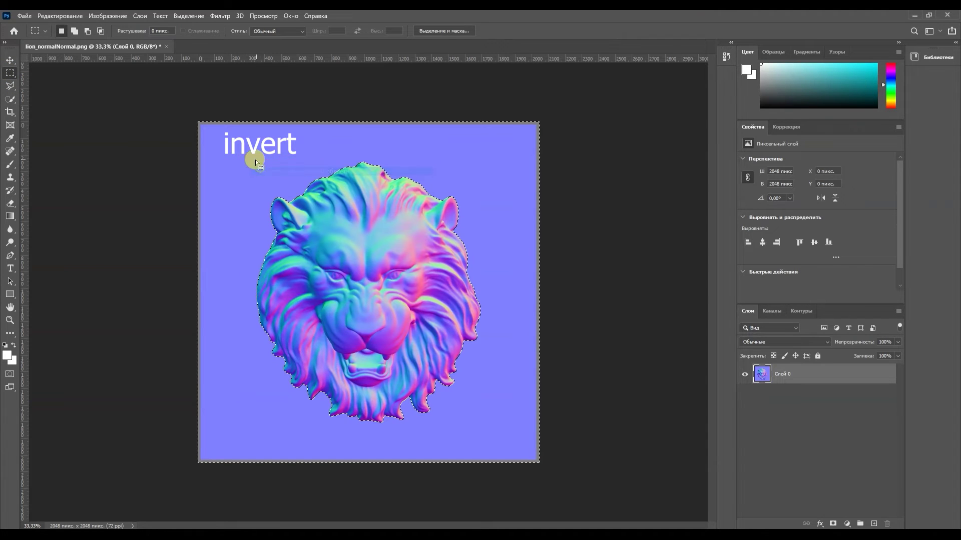
{"action": "left_click", "coordinate": [10, 203]}
{"action": "left_click", "coordinate": [280, 210]}
{"action": "key", "text": "m"}
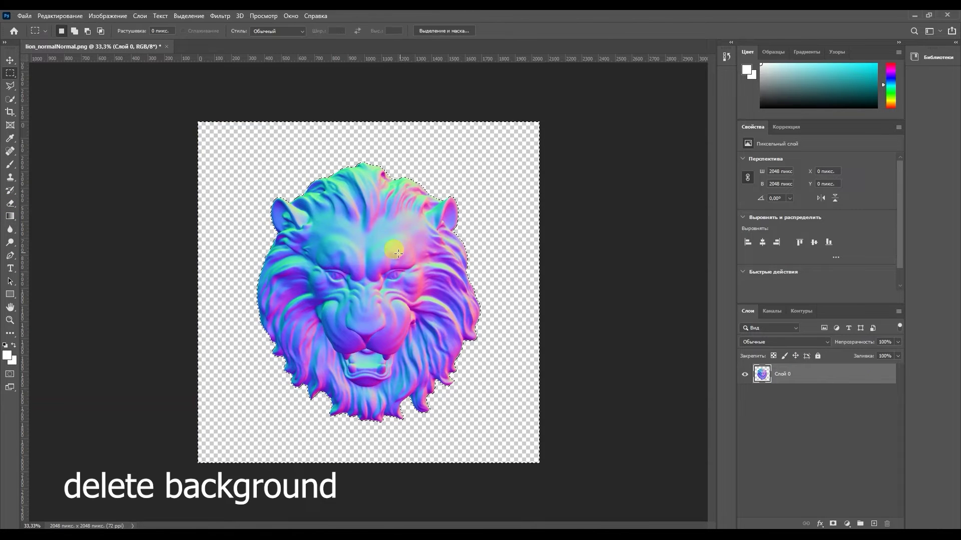
{"action": "left_click", "coordinate": [268, 180]}
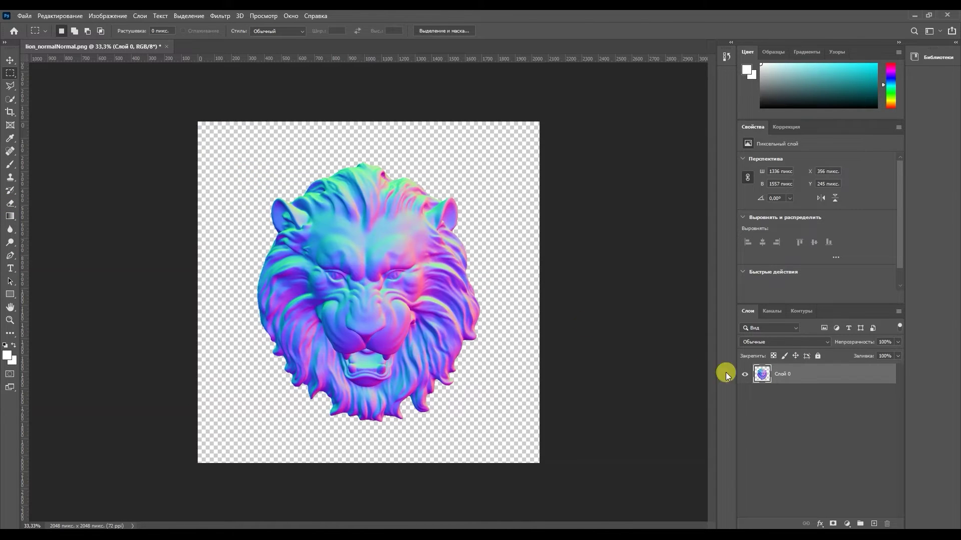
{"action": "left_click", "coordinate": [755, 380]}
Add a new layer, load the lion's outline as a selection, and draw a canvas-sized rectangle.
{"action": "left_click", "coordinate": [875, 523]}
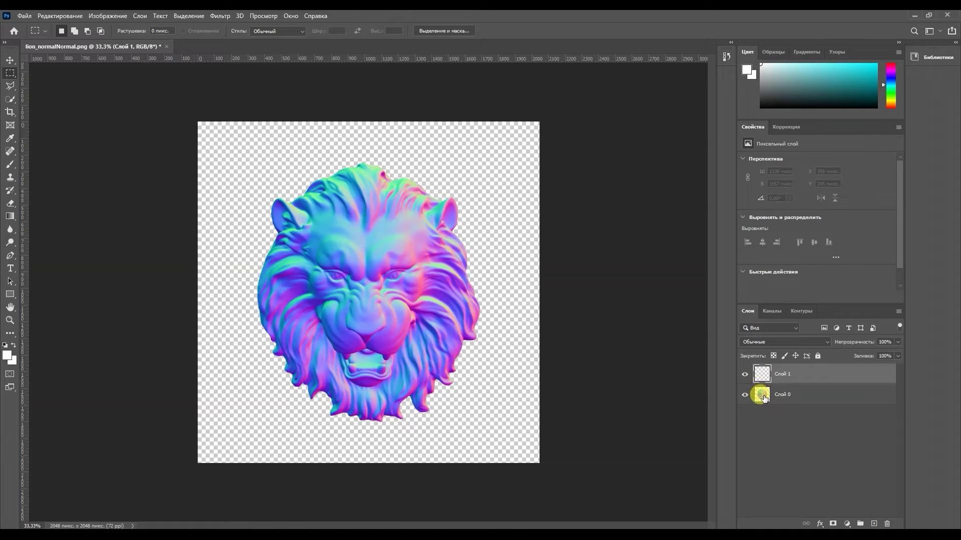
{"action": "left_click", "coordinate": [761, 396], "text": "ctrl"}
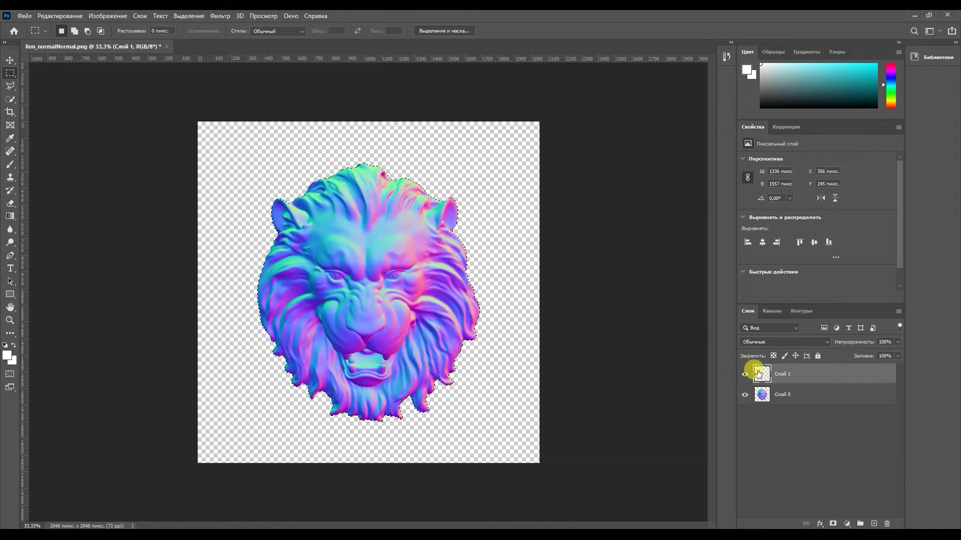
{"action": "left_click", "coordinate": [13, 295]}
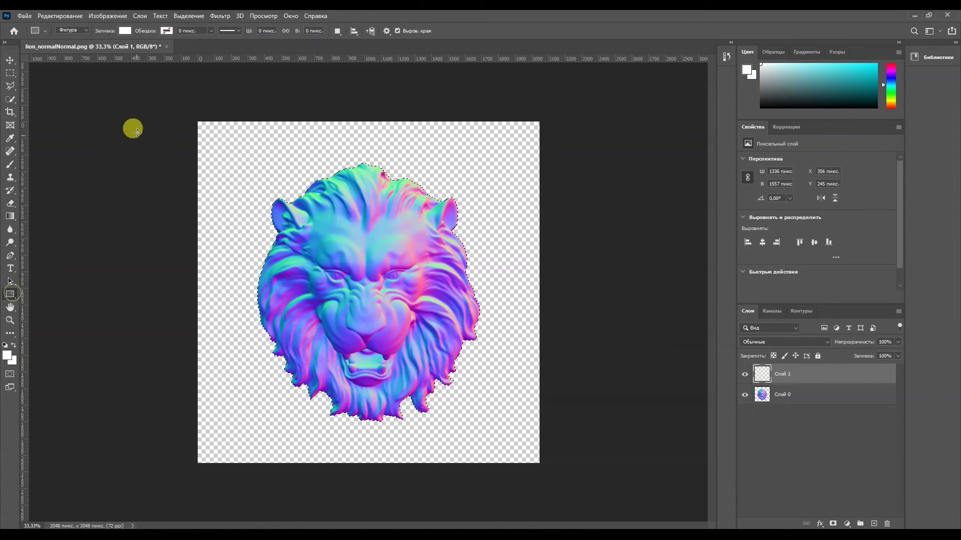
{"action": "left_click_drag", "start_coordinate": [141, 99], "coordinate": [564, 481]}
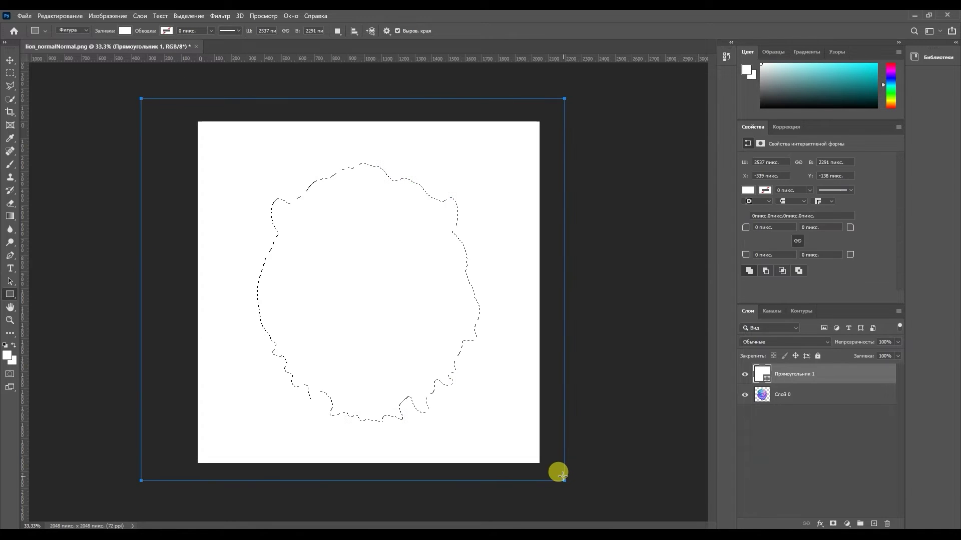
Set the Rectangle 1 fill colour to black.
{"action": "double_click", "coordinate": [757, 371]}
{"action": "left_click_drag", "start_coordinate": [667, 254], "coordinate": [570, 276]}
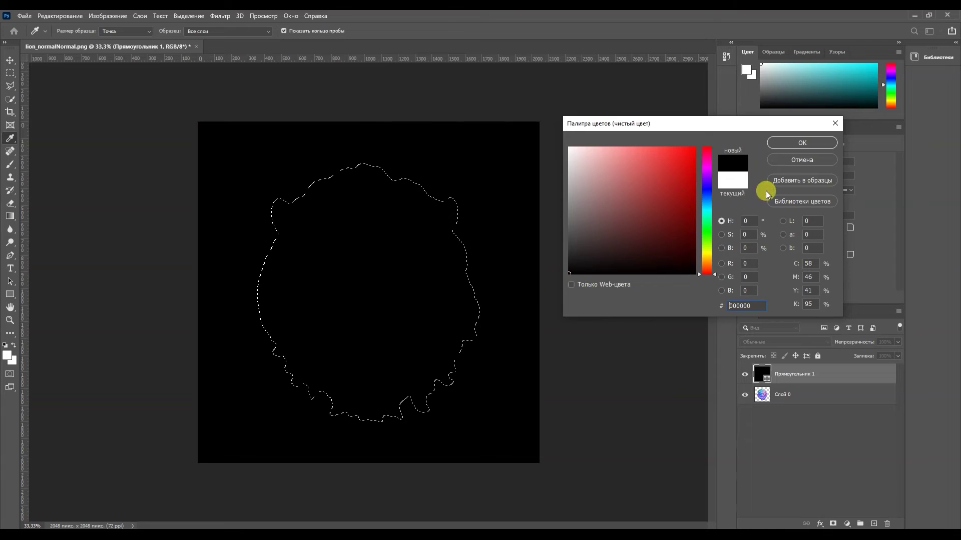
{"action": "left_click", "coordinate": [800, 142]}
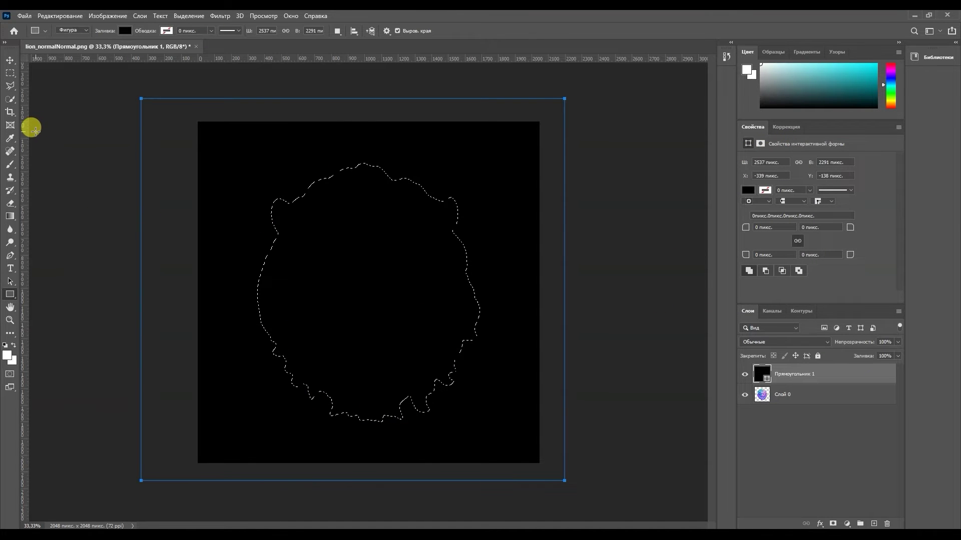
{"action": "left_click", "coordinate": [6, 164]}
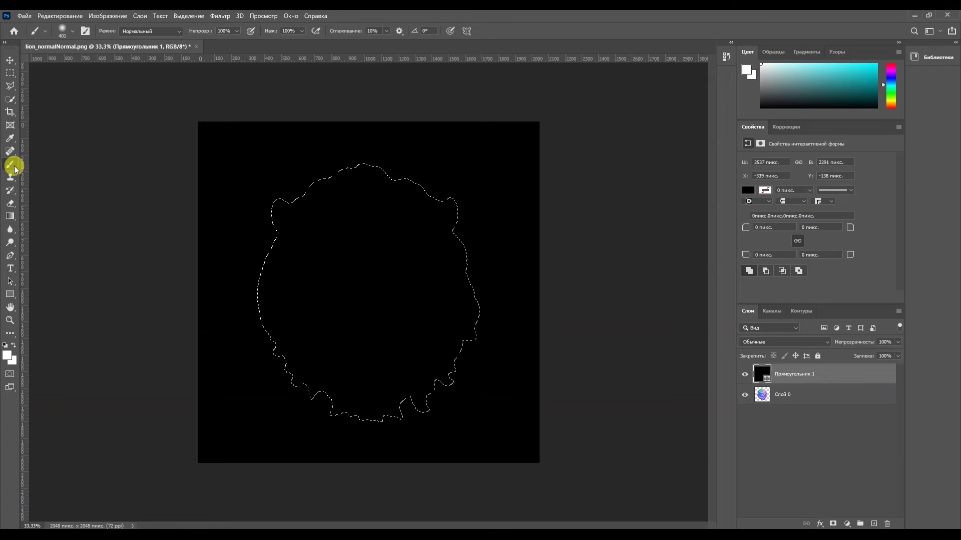
Rasterize the black shape layer and paint the inside of the lion outline solid white.
{"action": "left_click", "coordinate": [238, 168]}
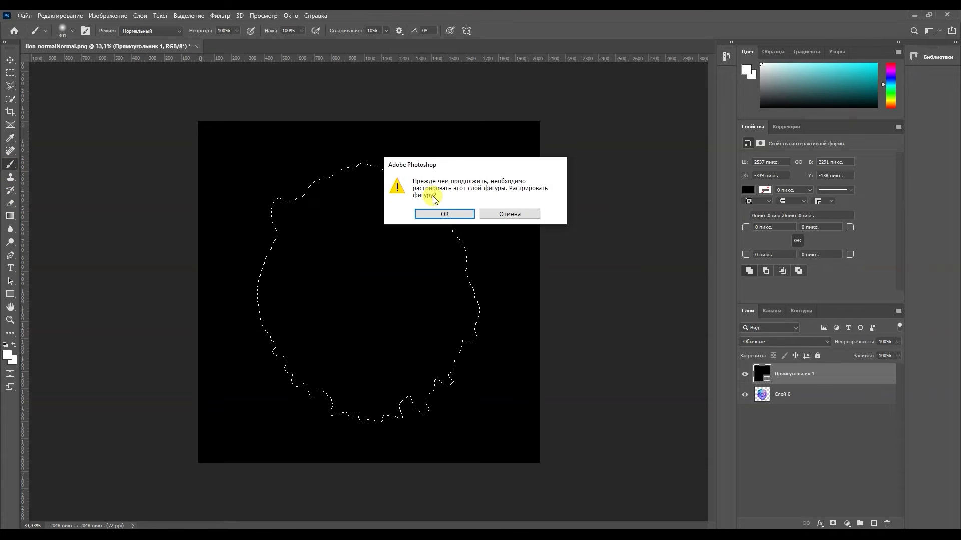
{"action": "left_click", "coordinate": [435, 212]}
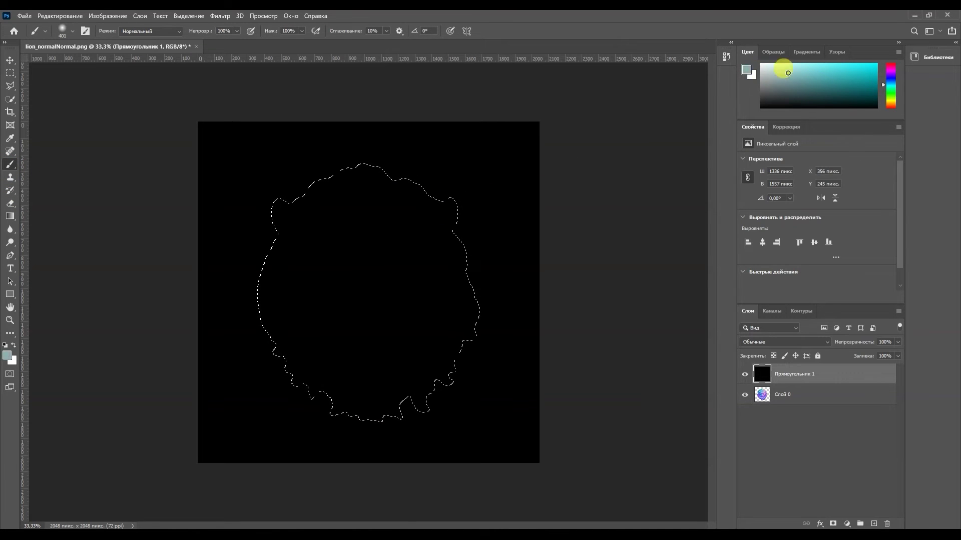
{"action": "left_click_drag", "start_coordinate": [787, 73], "coordinate": [711, 19]}
{"action": "left_click_drag", "start_coordinate": [305, 235], "coordinate": [275, 178]}
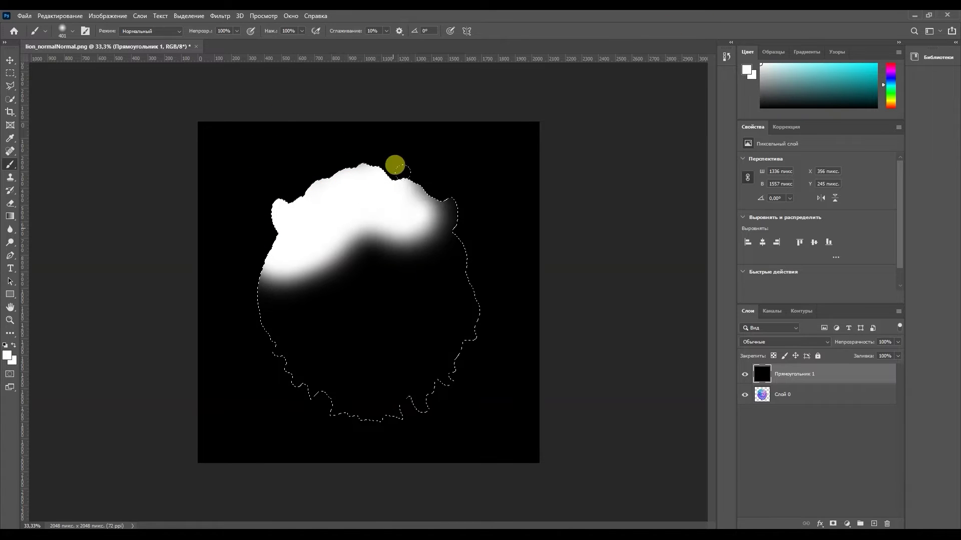
{"action": "mouse_move", "coordinate": [442, 244]}
{"action": "left_mouse_down"}
{"action": "mouse_move", "coordinate": [299, 165]}
{"action": "mouse_move", "coordinate": [256, 330]}
{"action": "mouse_move", "coordinate": [293, 339]}
{"action": "left_mouse_up"}
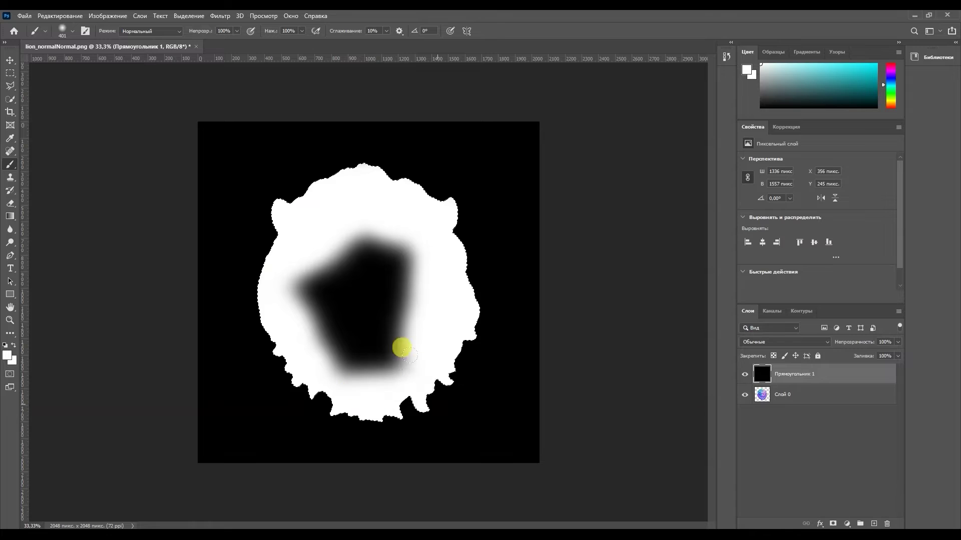
{"action": "mouse_move", "coordinate": [425, 311]}
{"action": "left_mouse_down"}
{"action": "mouse_move", "coordinate": [344, 358]}
{"action": "mouse_move", "coordinate": [287, 320]}
{"action": "mouse_move", "coordinate": [300, 314]}
{"action": "mouse_move", "coordinate": [271, 263]}
{"action": "mouse_move", "coordinate": [284, 265]}
{"action": "mouse_move", "coordinate": [331, 215]}
{"action": "mouse_move", "coordinate": [347, 237]}
{"action": "mouse_move", "coordinate": [394, 242]}
{"action": "mouse_move", "coordinate": [373, 298]}
{"action": "mouse_move", "coordinate": [317, 276]}
{"action": "mouse_move", "coordinate": [369, 290]}
{"action": "mouse_move", "coordinate": [316, 251]}
{"action": "left_mouse_up"}
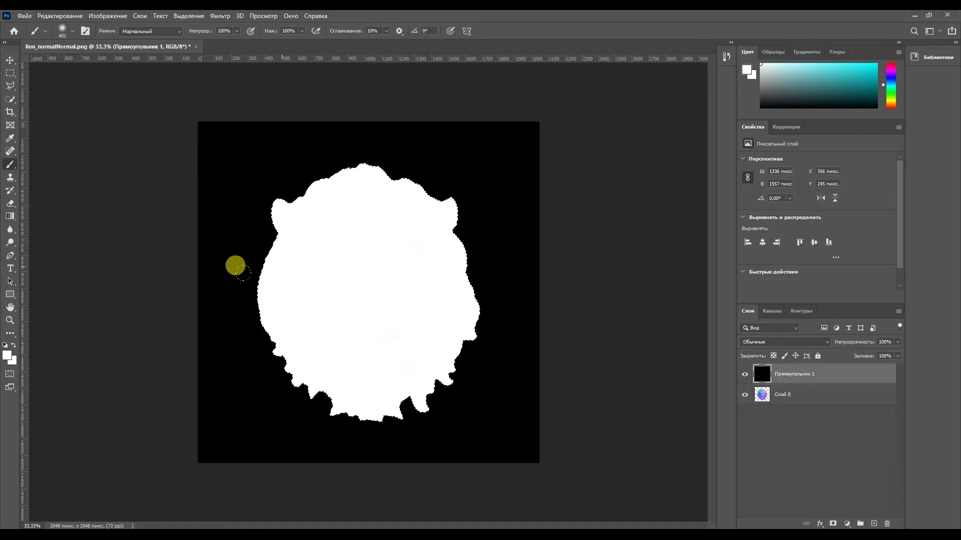
Deselect the lion-shaped selection.
{"action": "left_click", "coordinate": [10, 73]}
{"action": "right_click", "coordinate": [241, 144]}
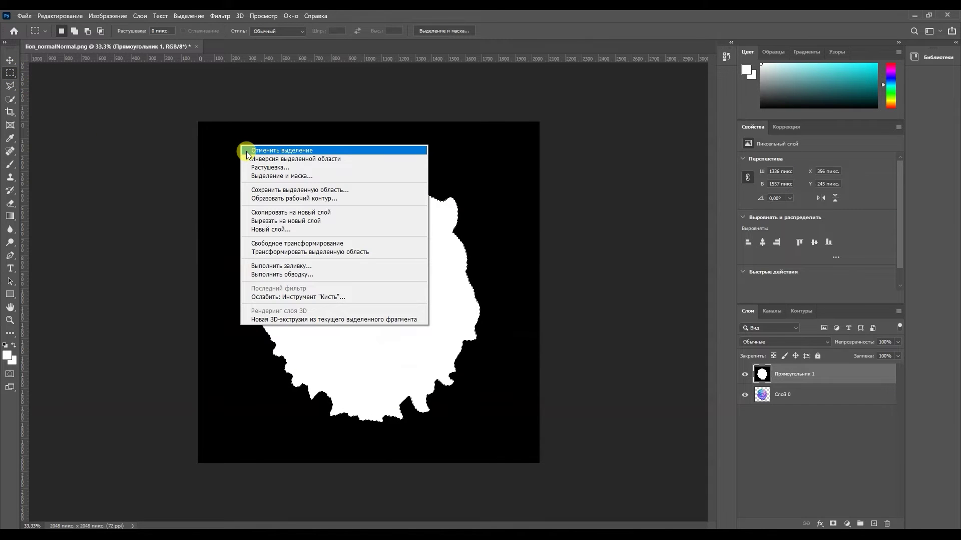
{"action": "left_click", "coordinate": [249, 150]}
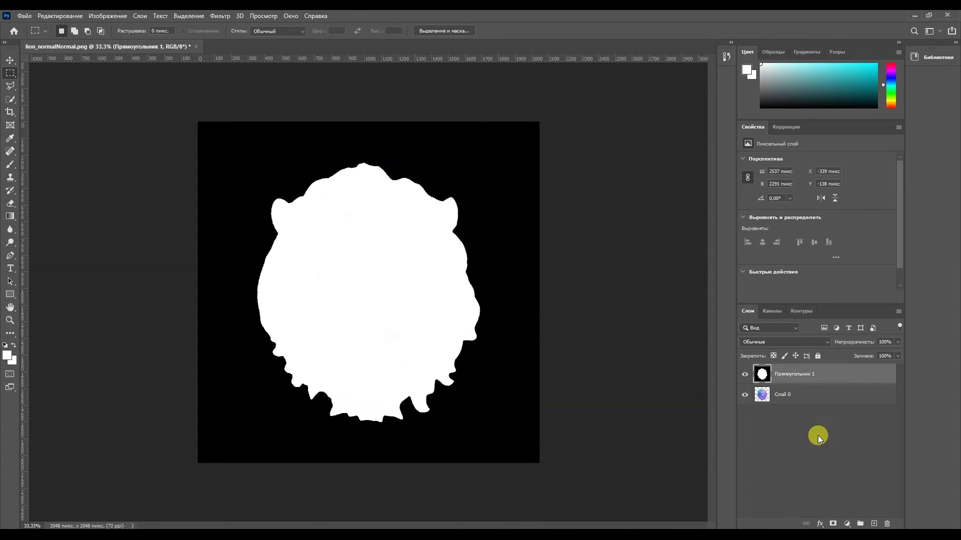
Toggle the white mask layer's visibility to compare it with the lion underneath.
{"action": "left_click", "coordinate": [744, 374]}
{"action": "left_click", "coordinate": [745, 376]}
{"action": "left_click", "coordinate": [748, 379]}
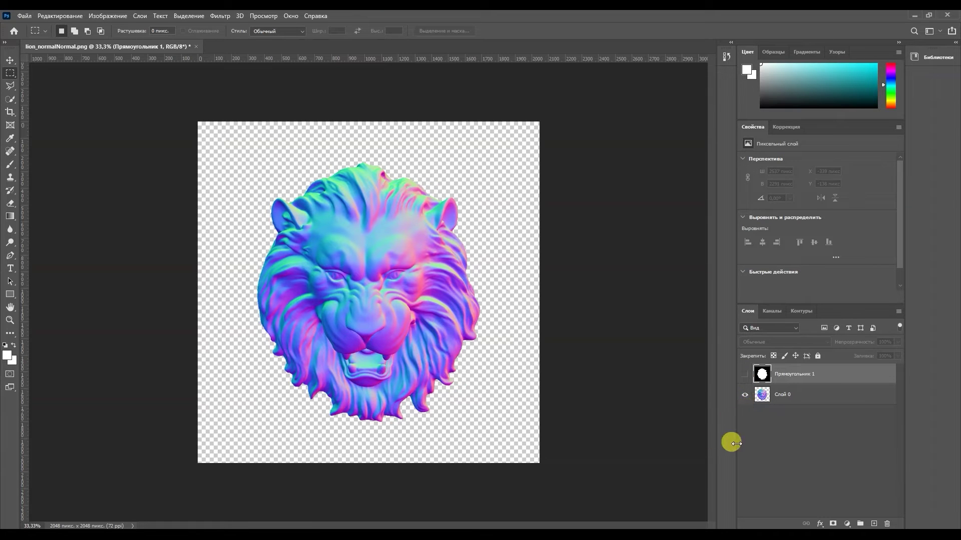
{"action": "left_click", "coordinate": [744, 379]}
Save the white silhouette as lion_normalmask.jpg at JPEG quality 12.
{"action": "left_click", "coordinate": [17, 17]}
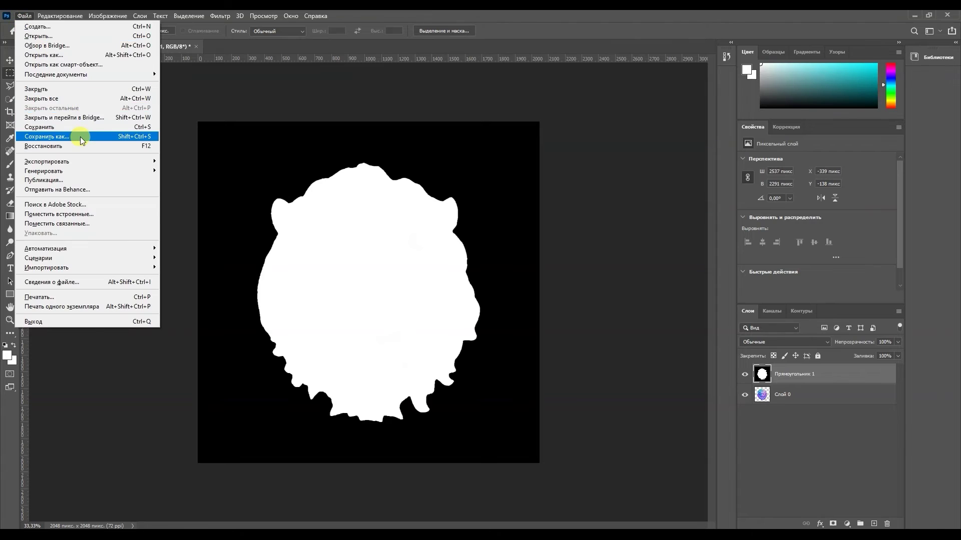
{"action": "left_click", "coordinate": [80, 133]}
{"action": "left_click", "coordinate": [535, 365]}
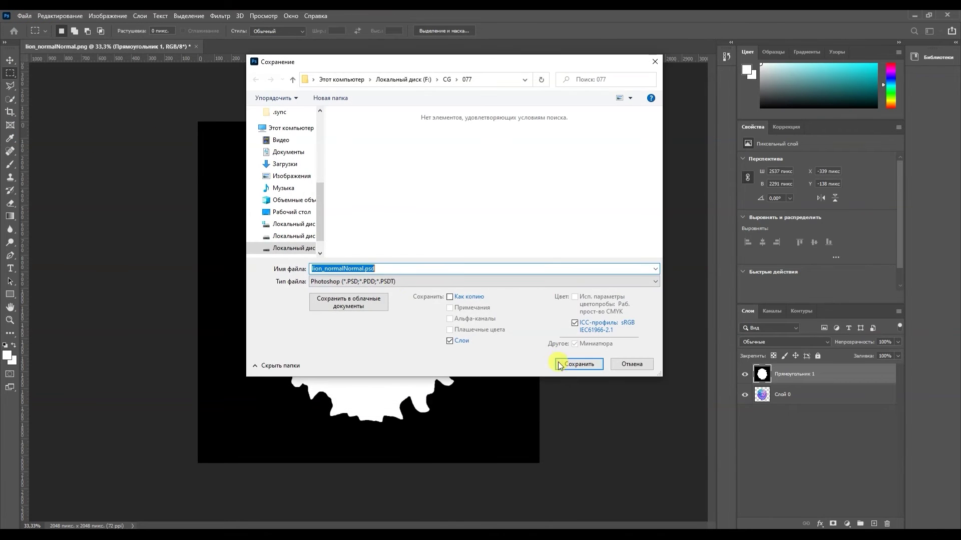
{"action": "left_click", "coordinate": [364, 280]}
{"action": "left_click", "coordinate": [363, 350]}
{"action": "double_click", "coordinate": [345, 269]}
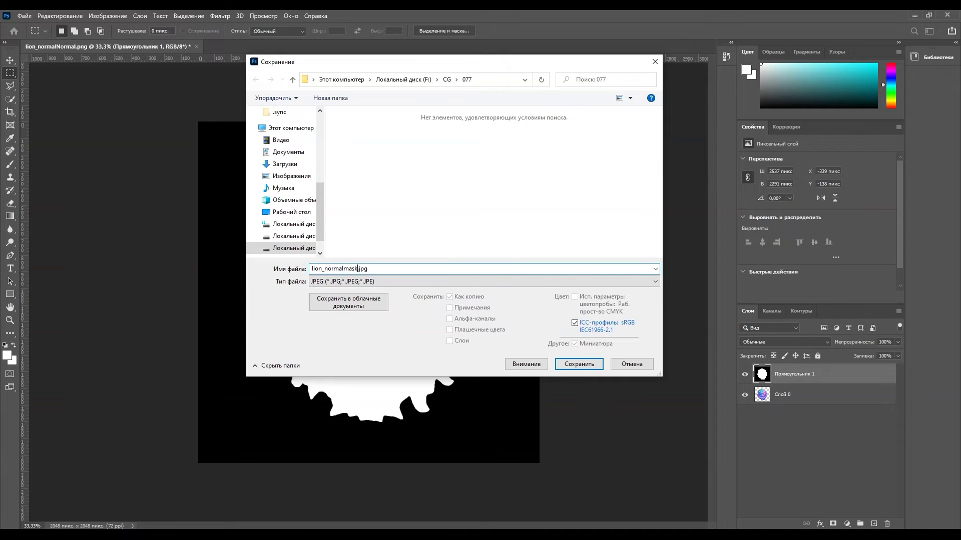
{"action": "left_click", "coordinate": [579, 364]}
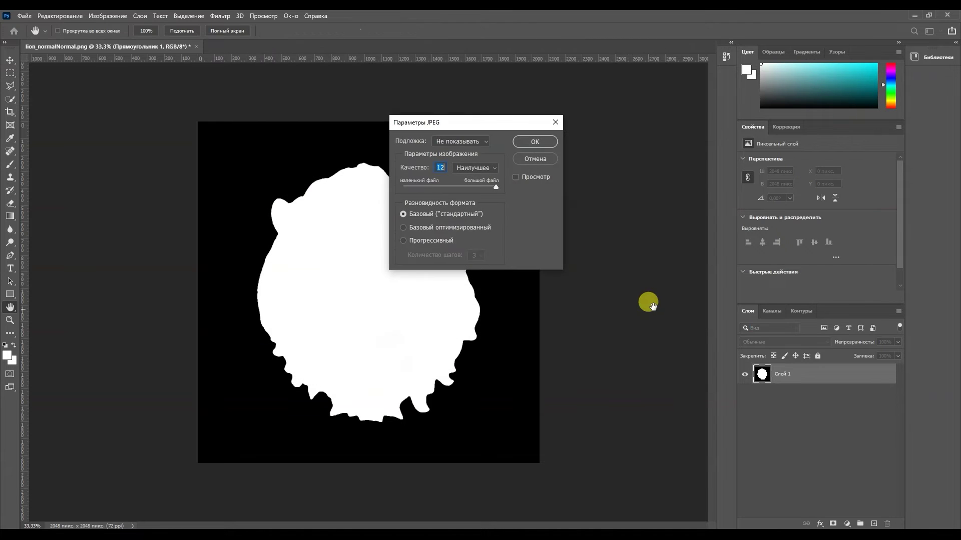
{"action": "left_click", "coordinate": [535, 142]}
Hide the mask layer and save the lion normal map as lion_normal.png.
{"action": "left_click", "coordinate": [744, 374]}
{"action": "left_click", "coordinate": [24, 15]}
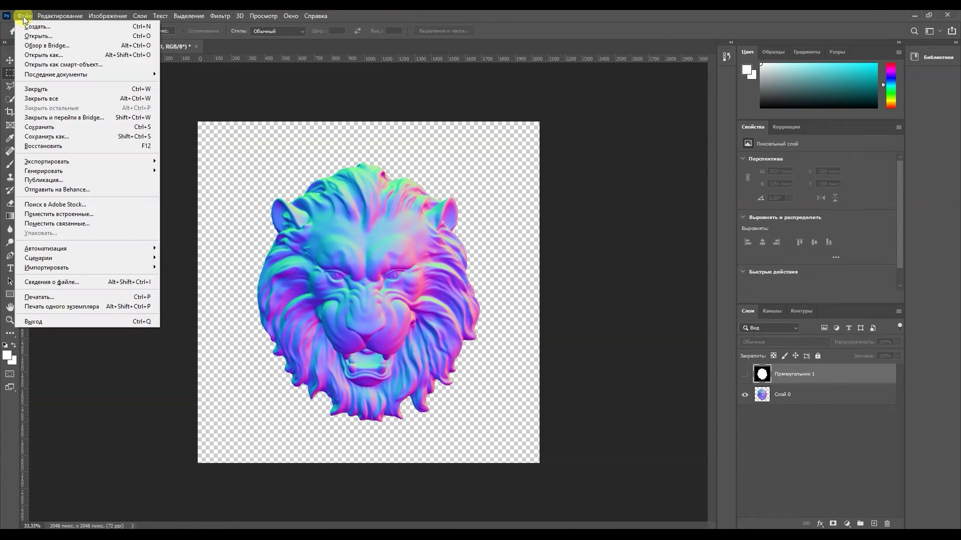
{"action": "left_click", "coordinate": [68, 131]}
{"action": "left_click", "coordinate": [532, 365]}
{"action": "left_click", "coordinate": [400, 282]}
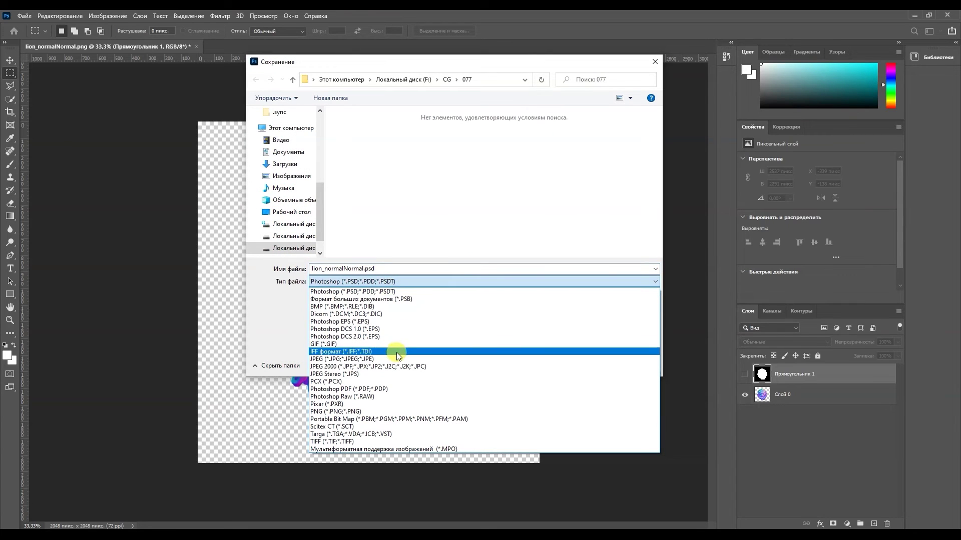
{"action": "left_click", "coordinate": [396, 411]}
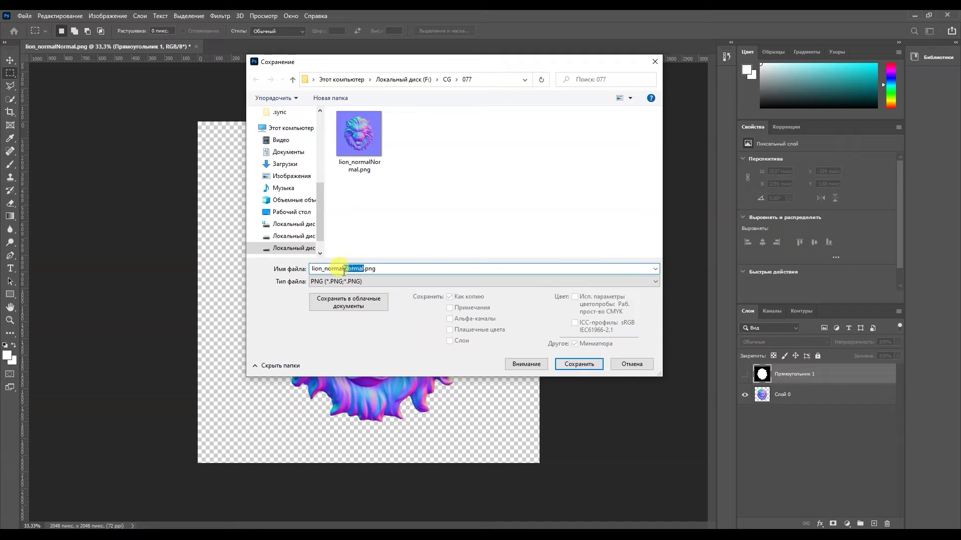
{"action": "key", "text": "BackSpace"}
{"action": "left_click", "coordinate": [578, 364]}
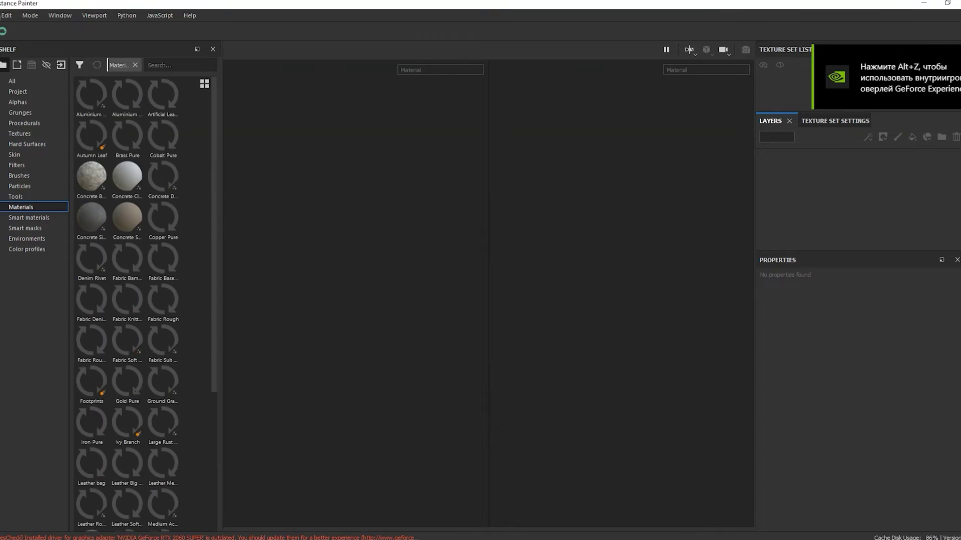
Confirm the PNG save options, then open the MeetMat.spp sample project in Substance Painter.
{"action": "key", "text": "alt+f"}
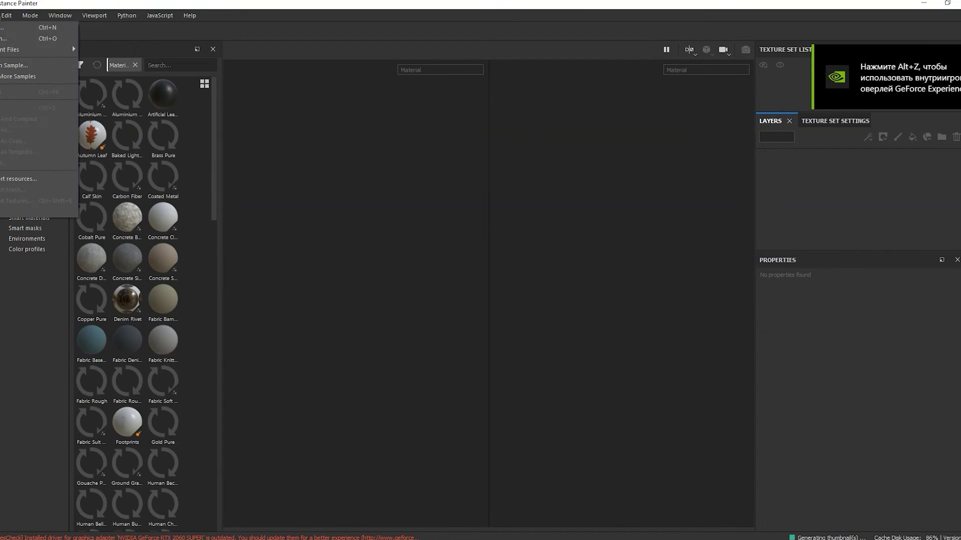
{"action": "left_click", "coordinate": [382, 109]}
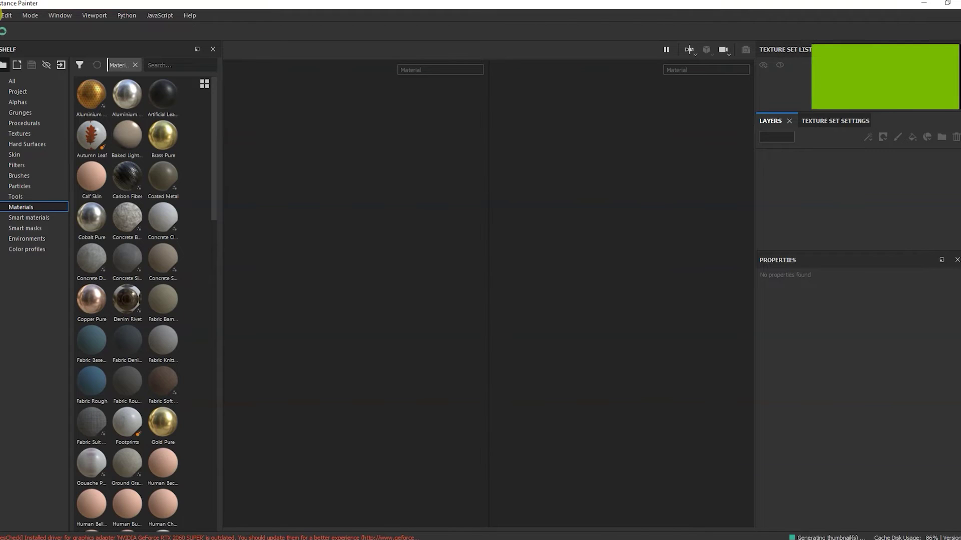
{"action": "left_click", "coordinate": [1, 14]}
{"action": "left_click", "coordinate": [12, 57]}
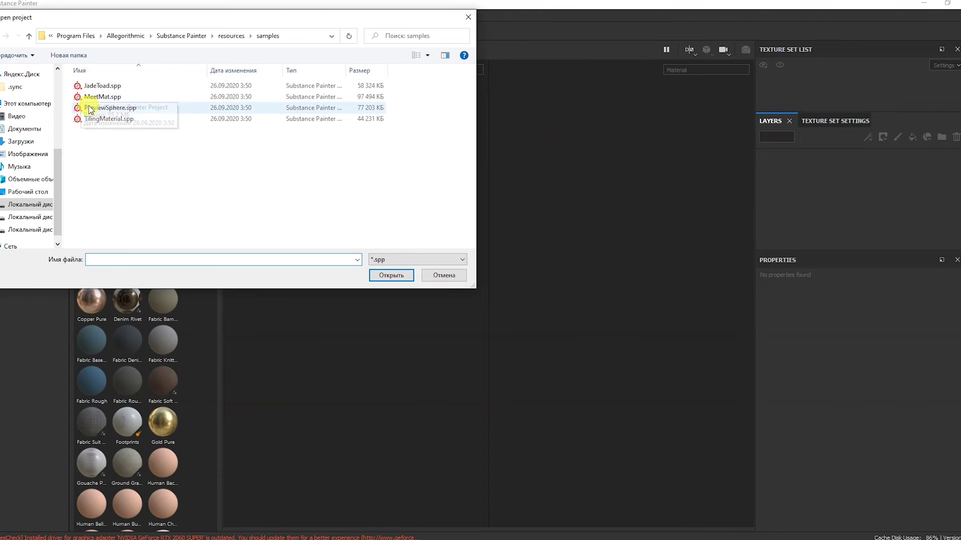
{"action": "double_click", "coordinate": [95, 96]}
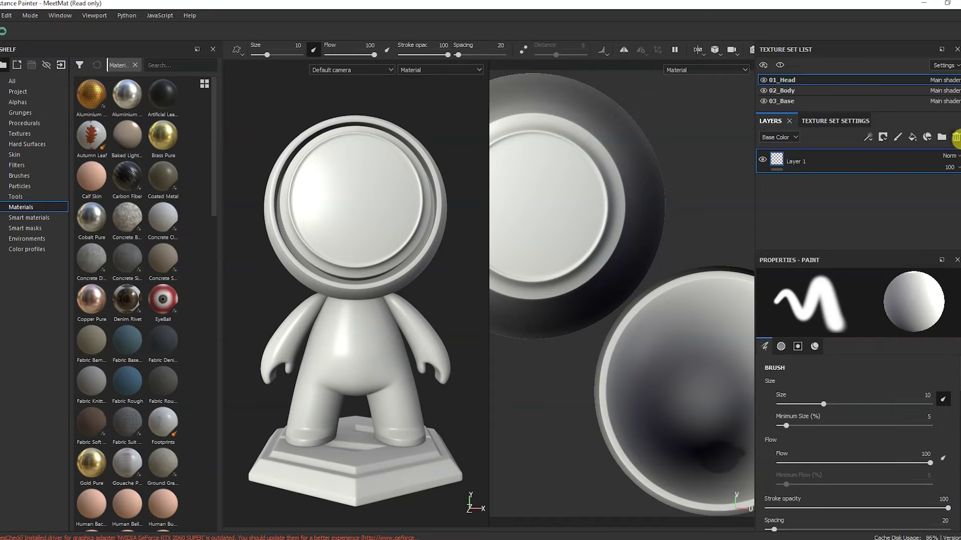
{"action": "scroll", "coordinate": [412, 230], "scroll_direction": "down", "scroll_amount": 2}
Drag lion_normal.png and lion_normalmask.jpg from the export folder into Substance Painter.
{"action": "scroll", "coordinate": [616, 288], "scroll_direction": "down", "scroll_amount": 3}
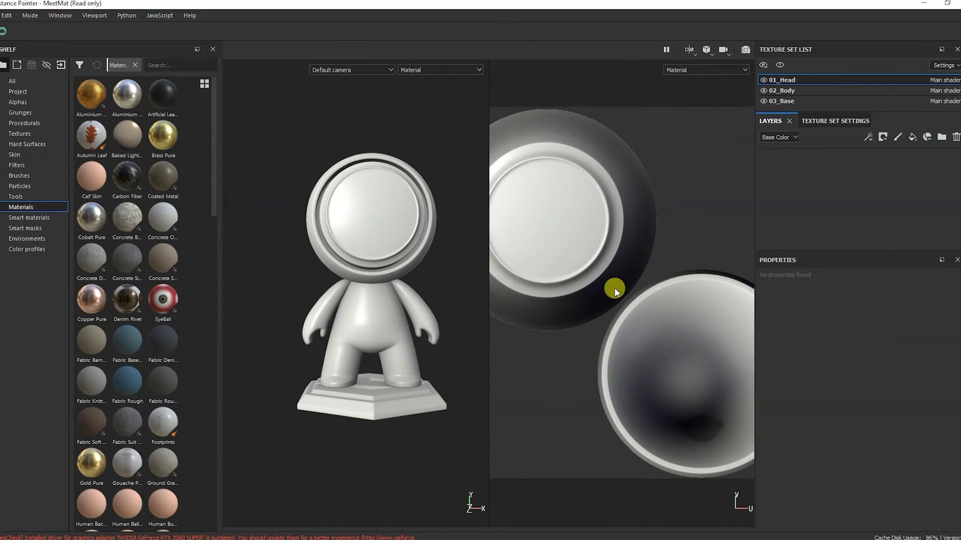
{"action": "key", "text": "alt+Tab"}
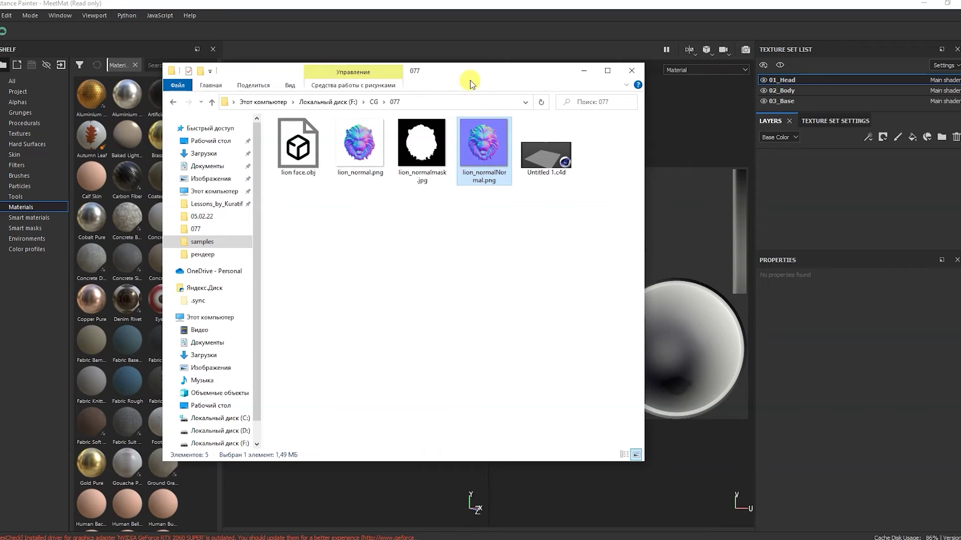
{"action": "left_click_drag", "start_coordinate": [470, 80], "coordinate": [688, 90]}
{"action": "left_click", "coordinate": [631, 162]}
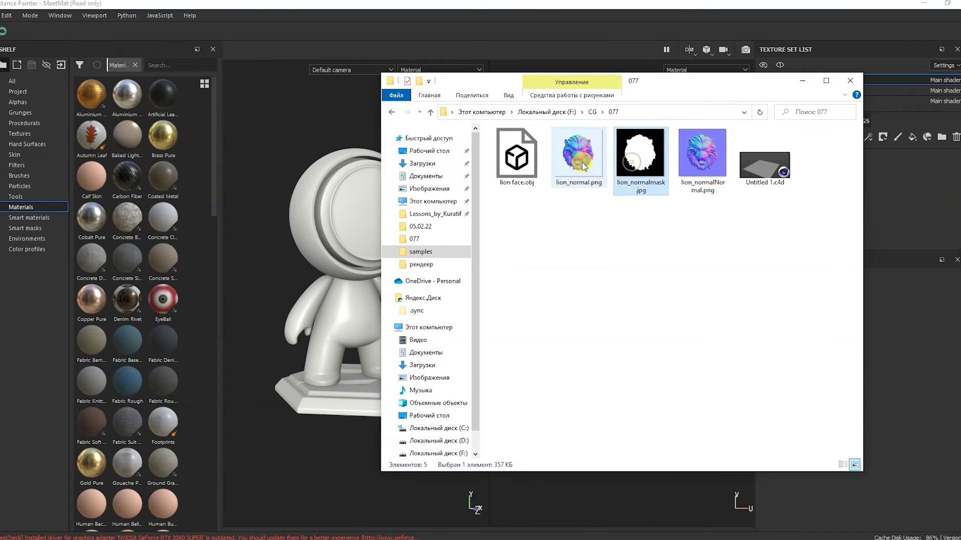
{"action": "left_click_drag", "start_coordinate": [651, 244], "coordinate": [553, 128]}
{"action": "left_click_drag", "start_coordinate": [558, 180], "coordinate": [154, 178]}
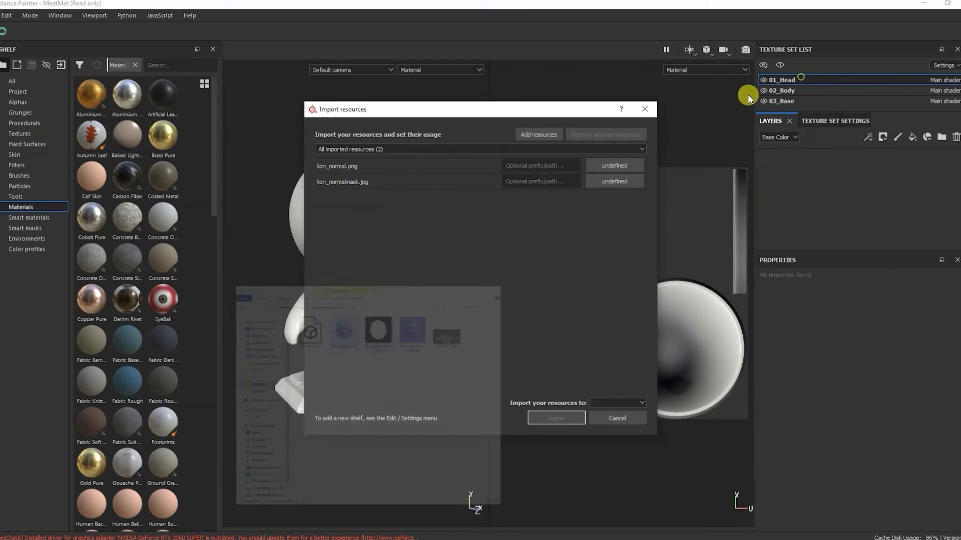
Set both lion images to texture usage and import them into the current session.
{"action": "left_click", "coordinate": [332, 165]}
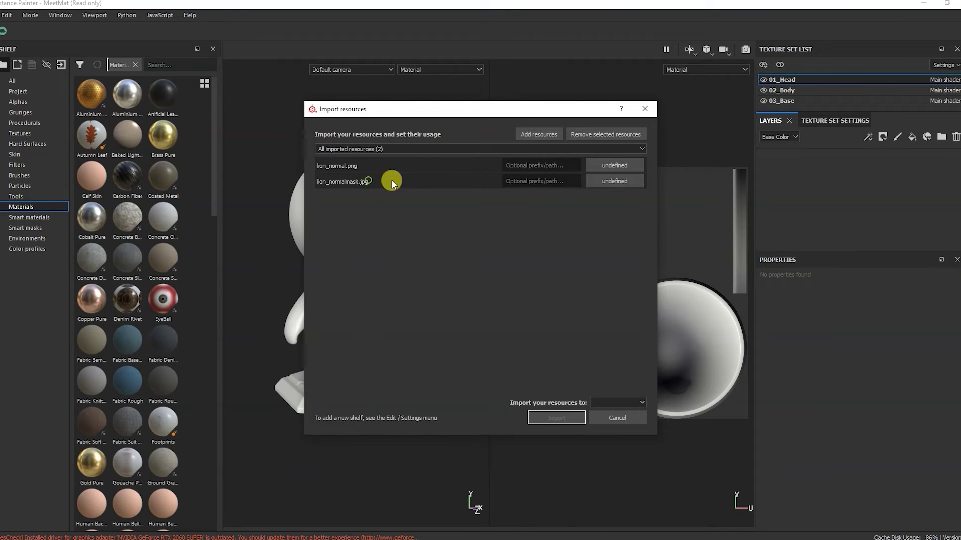
{"action": "left_click", "coordinate": [602, 170]}
{"action": "left_click", "coordinate": [616, 205]}
{"action": "left_click", "coordinate": [608, 183]}
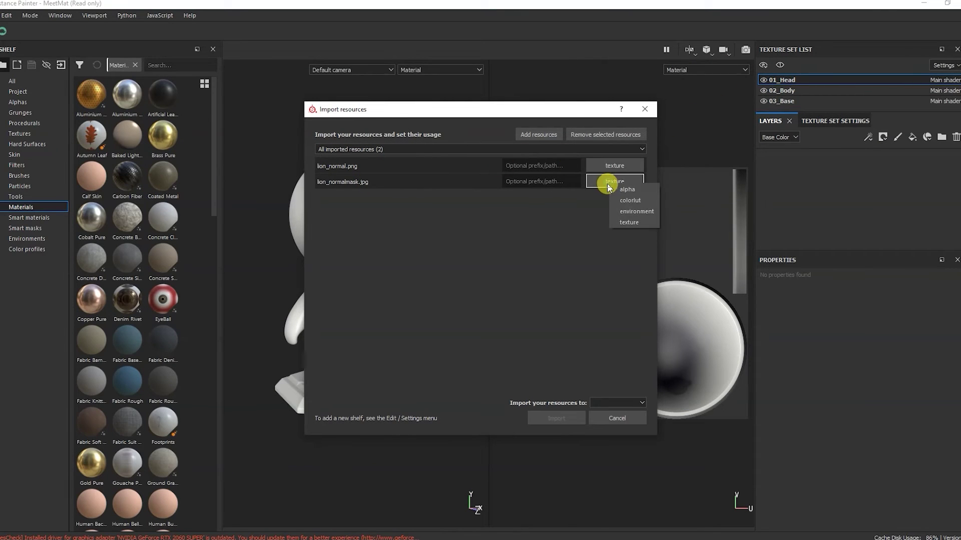
{"action": "left_click", "coordinate": [616, 222]}
{"action": "left_click", "coordinate": [622, 400]}
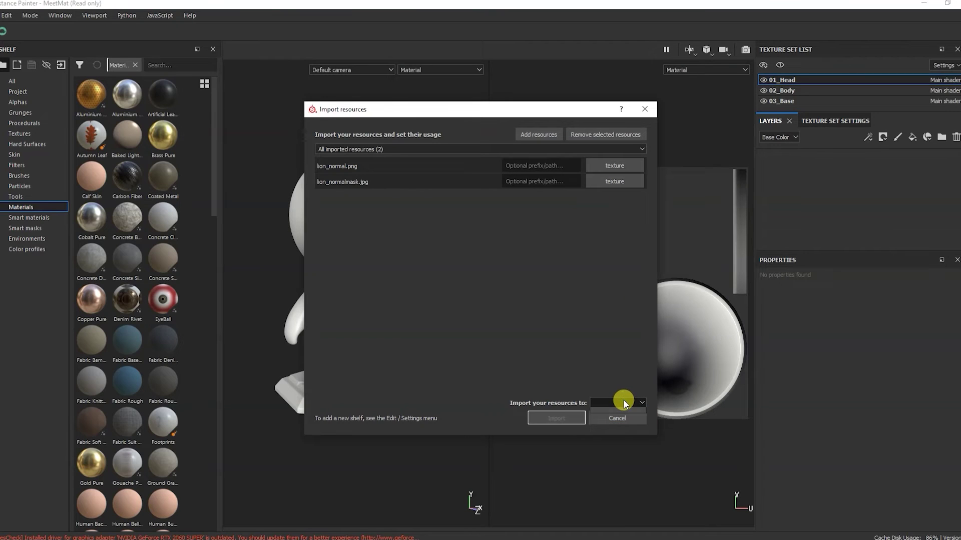
{"action": "left_click", "coordinate": [617, 412]}
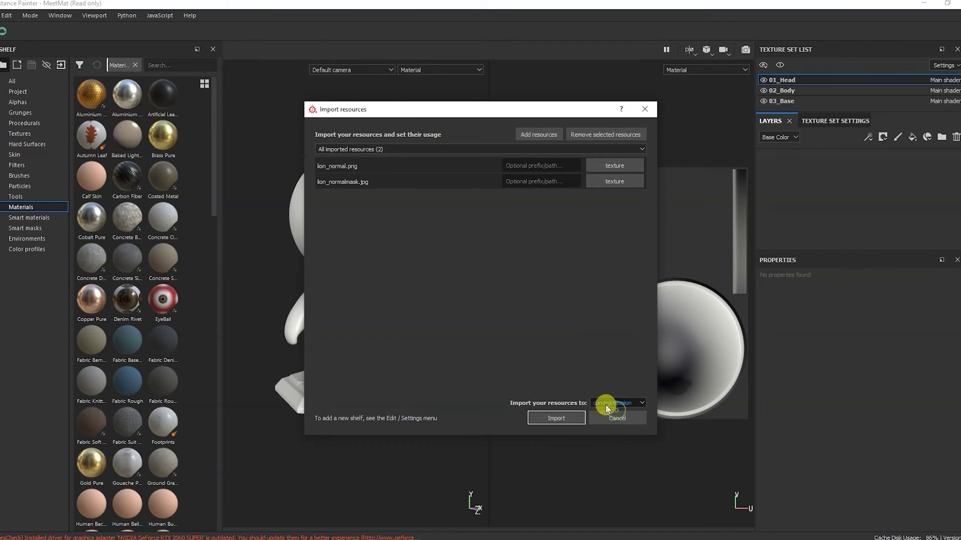
{"action": "left_click", "coordinate": [547, 419]}
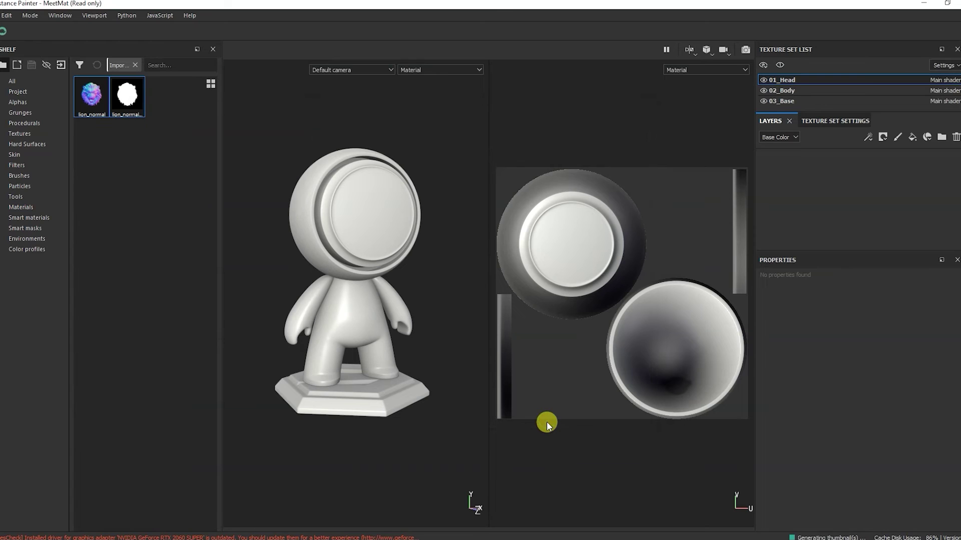
Add a fill layer on the head using lion_normal as its Normal map.
{"action": "left_click", "coordinate": [103, 103]}
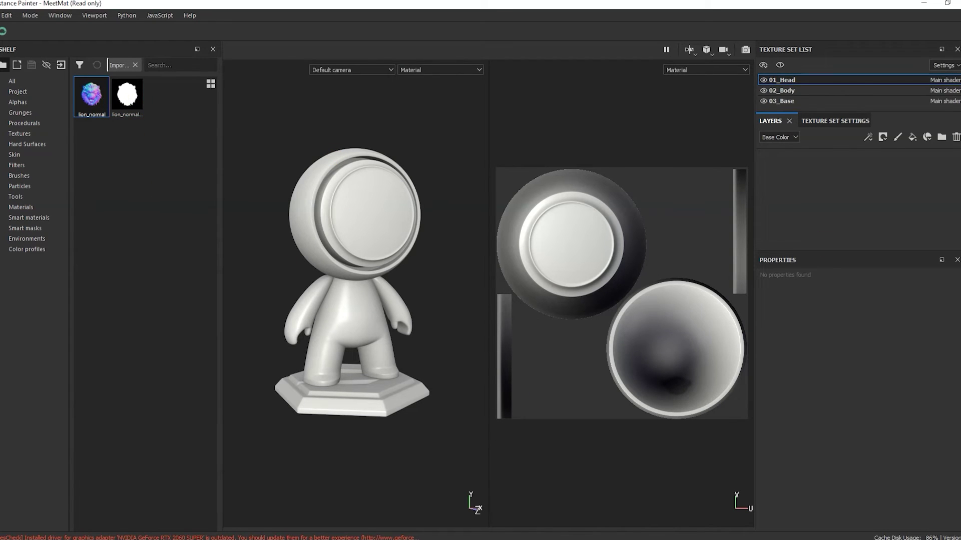
{"action": "left_click", "coordinate": [913, 140]}
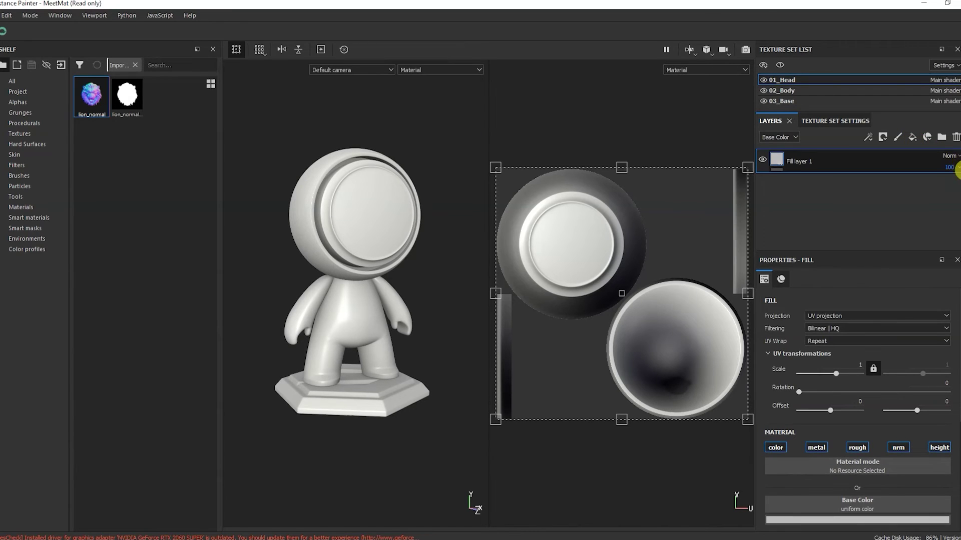
{"action": "left_click_drag", "start_coordinate": [956, 312], "coordinate": [957, 399]}
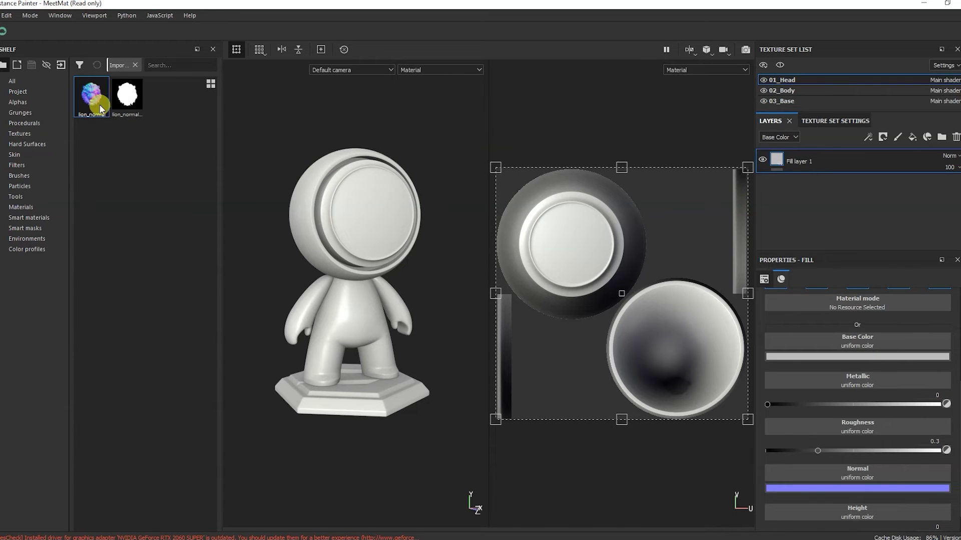
{"action": "left_click_drag", "start_coordinate": [92, 95], "coordinate": [877, 472]}
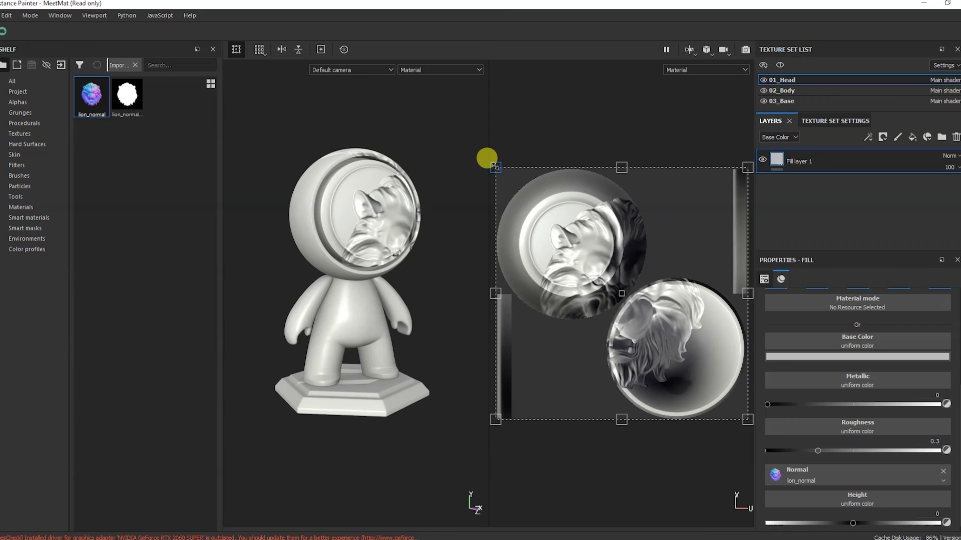
Scale the lion projection to 2.51, centre it on the faceplate, and set UV Wrap to None.
{"action": "left_click_drag", "start_coordinate": [495, 166], "coordinate": [722, 371]}
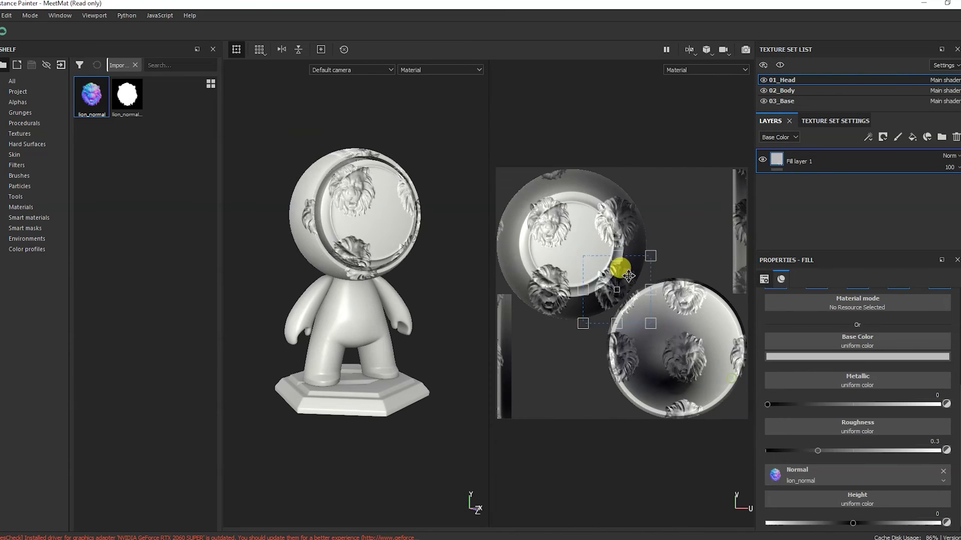
{"action": "left_click_drag", "start_coordinate": [628, 276], "coordinate": [591, 234]}
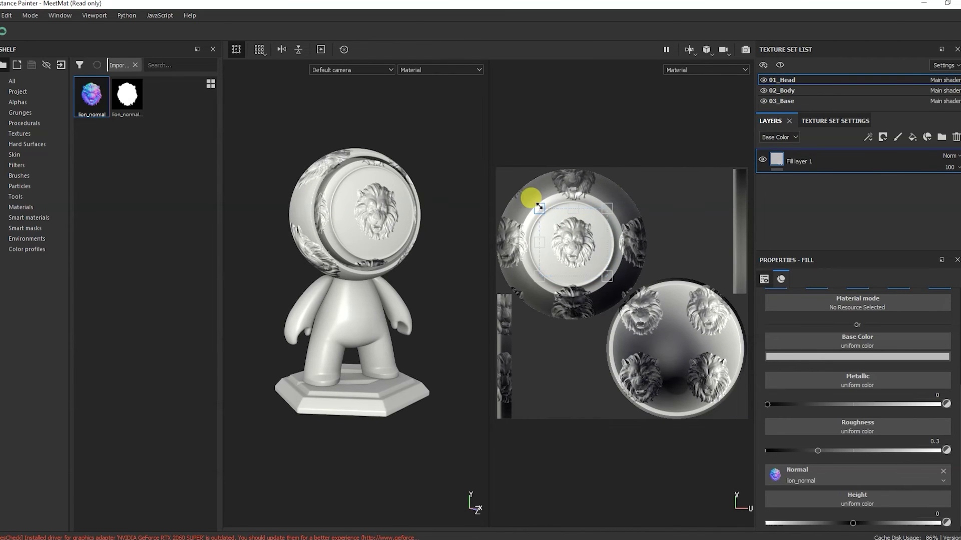
{"action": "left_click_drag", "start_coordinate": [539, 206], "coordinate": [521, 191]}
{"action": "left_click_drag", "start_coordinate": [606, 242], "coordinate": [607, 250]}
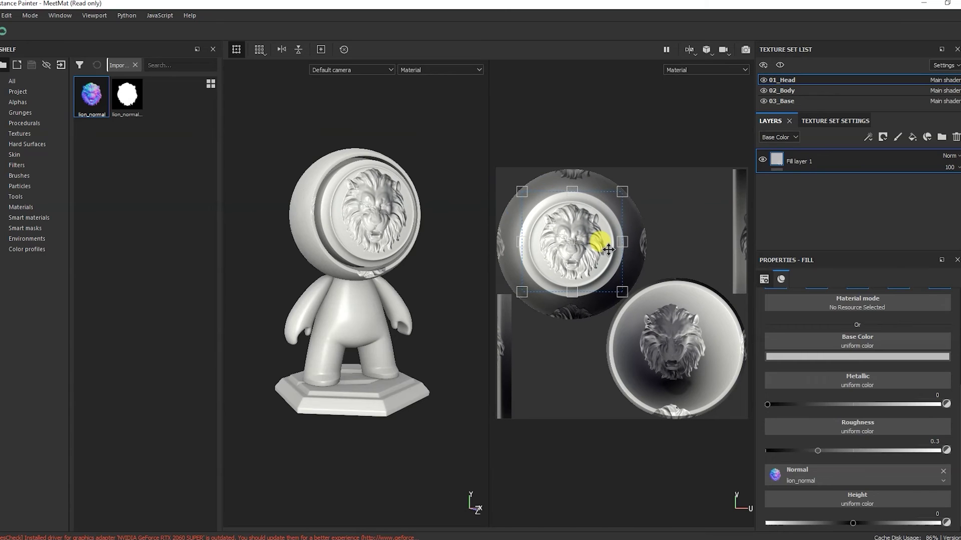
{"action": "left_click_drag", "start_coordinate": [953, 399], "coordinate": [956, 303]}
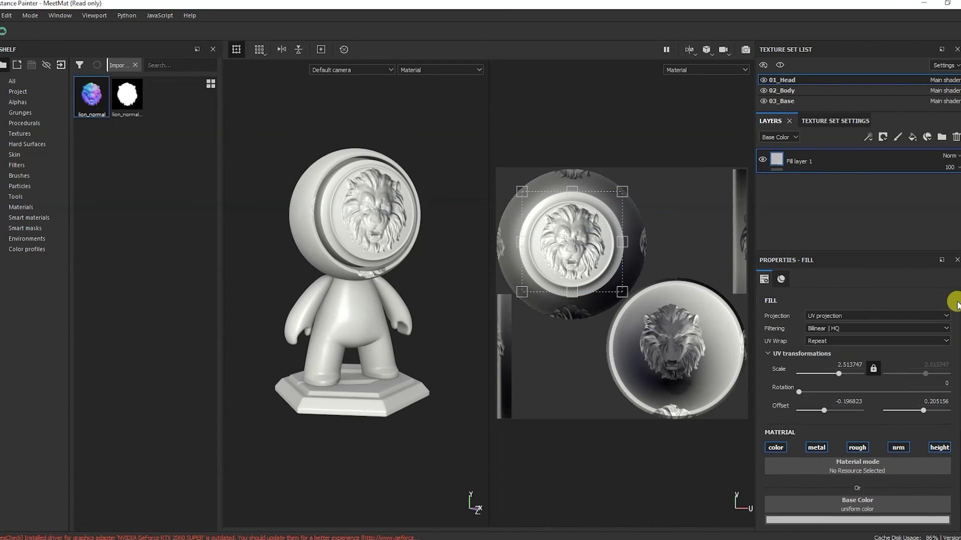
{"action": "left_click", "coordinate": [875, 341]}
{"action": "left_click", "coordinate": [870, 349]}
{"action": "scroll", "coordinate": [375, 215], "scroll_direction": "up", "scroll_amount": 8}
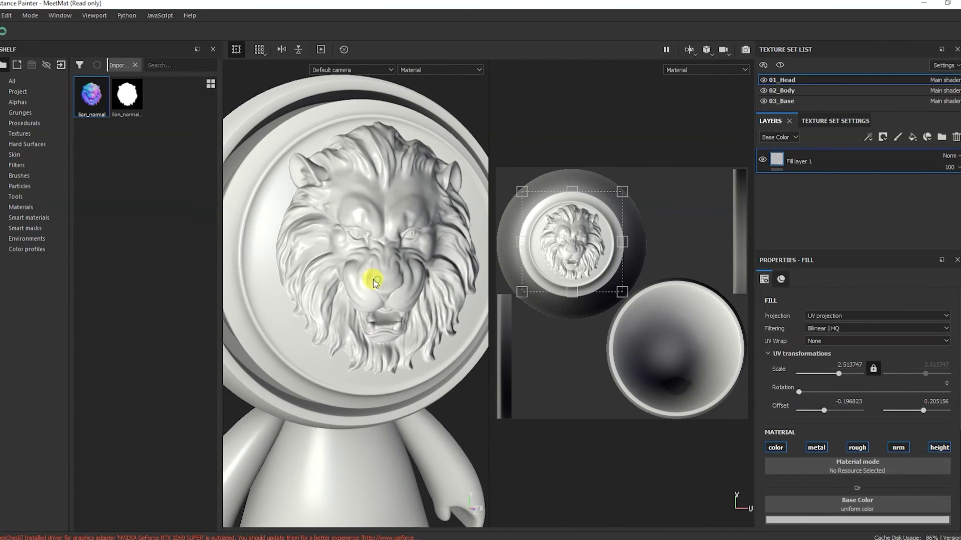
Set the fill's base colour to light red (1, 0.111, 0.111).
{"action": "left_click", "coordinate": [845, 520]}
{"action": "left_click", "coordinate": [865, 462]}
{"action": "left_click_drag", "start_coordinate": [905, 404], "coordinate": [890, 404]}
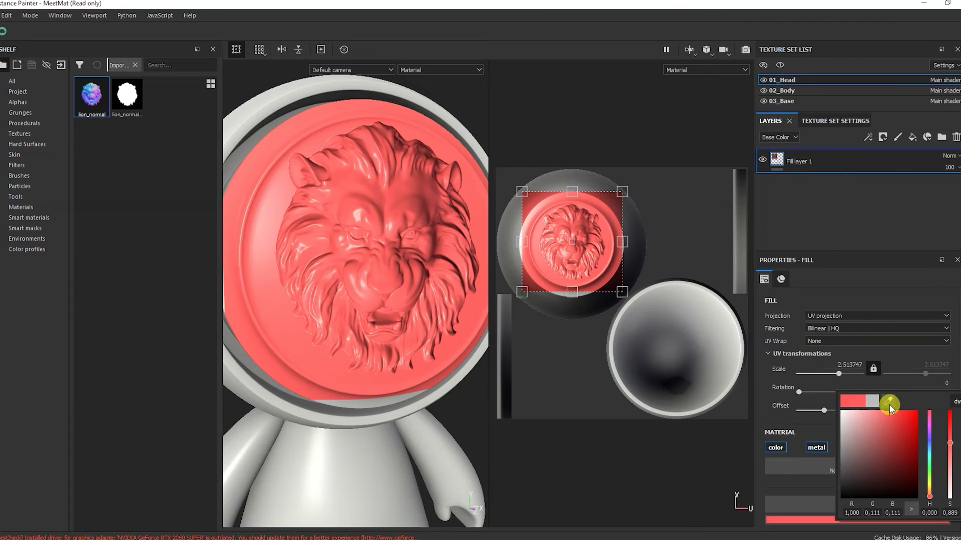
{"action": "left_click", "coordinate": [521, 195]}
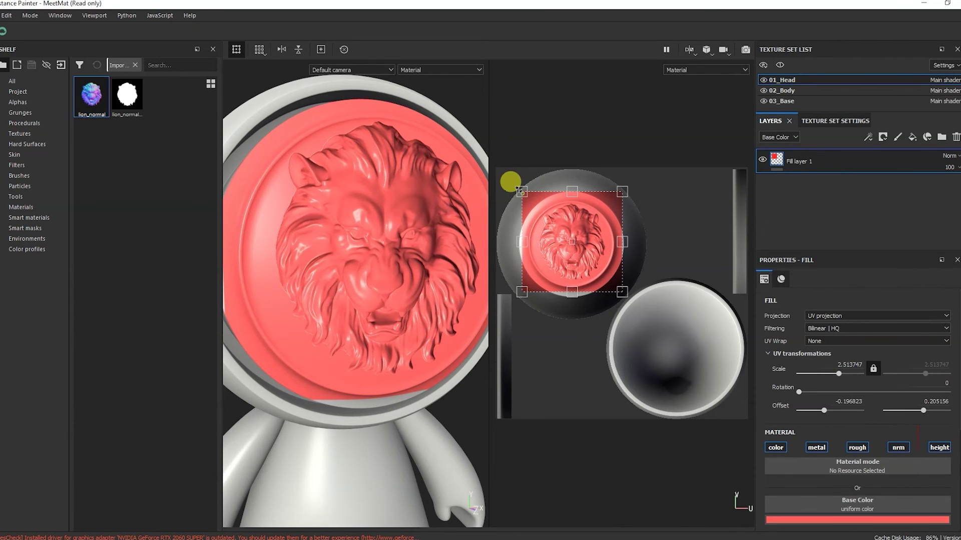
Rescale the lion to 2.45 and nudge its position on the faceplate.
{"action": "left_click_drag", "start_coordinate": [508, 180], "coordinate": [496, 172]}
{"action": "left_click_drag", "start_coordinate": [558, 218], "coordinate": [575, 238]}
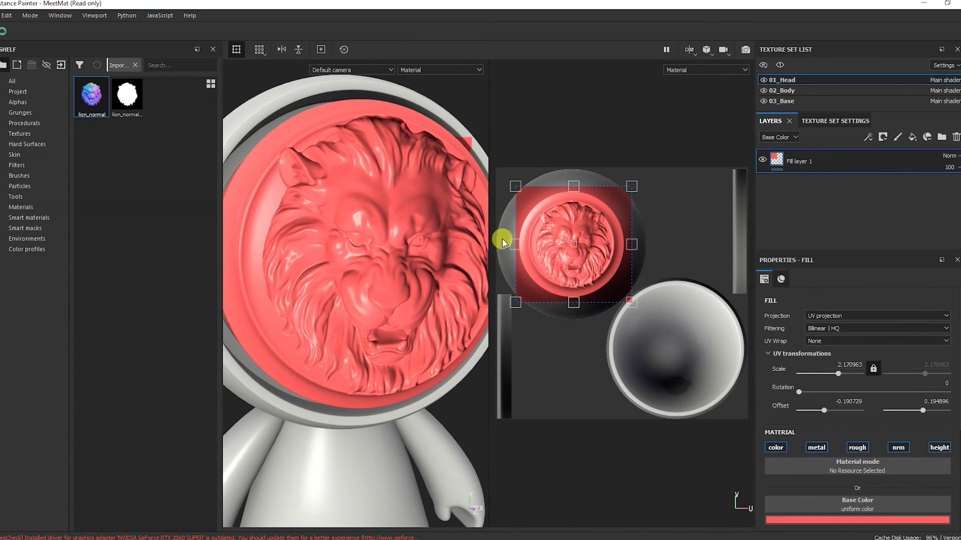
{"action": "scroll", "coordinate": [296, 221], "scroll_direction": "down", "scroll_amount": 5}
{"action": "left_click_drag", "start_coordinate": [296, 220], "coordinate": [383, 205], "text": "alt"}
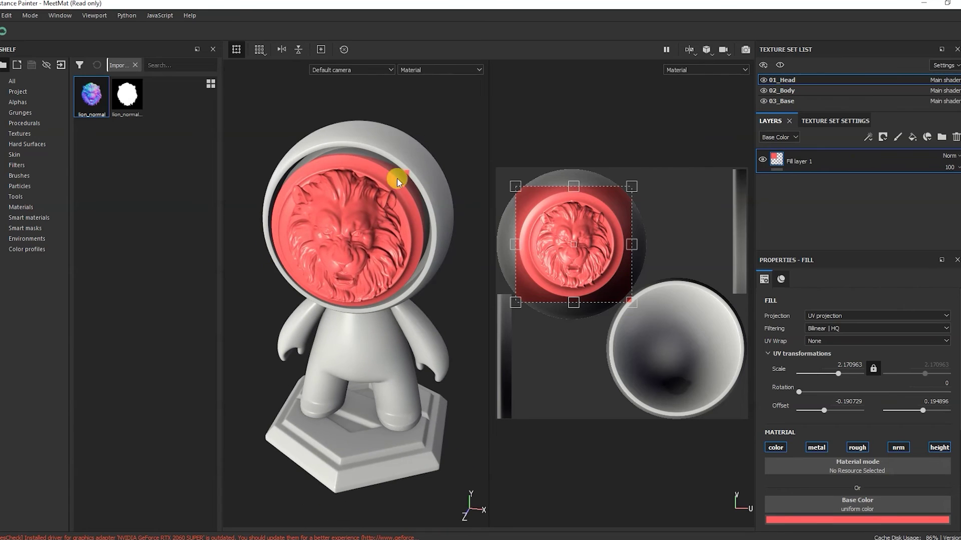
{"action": "left_click_drag", "start_coordinate": [626, 185], "coordinate": [593, 235]}
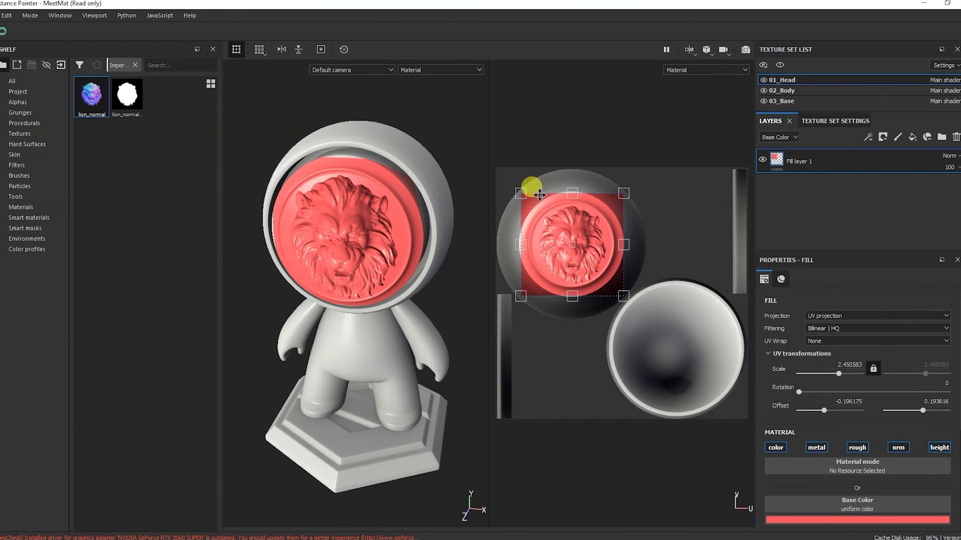
{"action": "scroll", "coordinate": [954, 370], "scroll_direction": "down", "scroll_amount": 3}
{"action": "scroll", "coordinate": [242, 75], "scroll_direction": "up", "scroll_amount": 2}
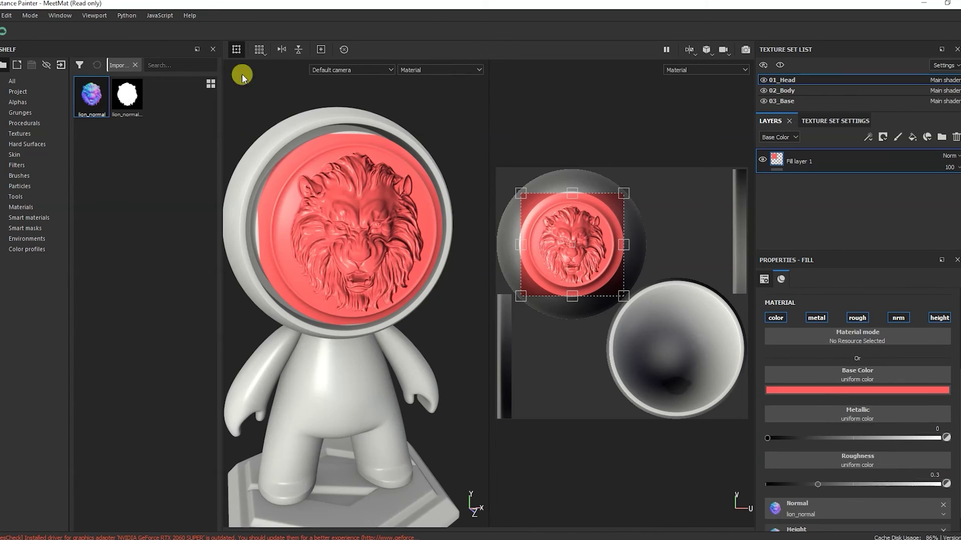
{"action": "left_click", "coordinate": [144, 101]}
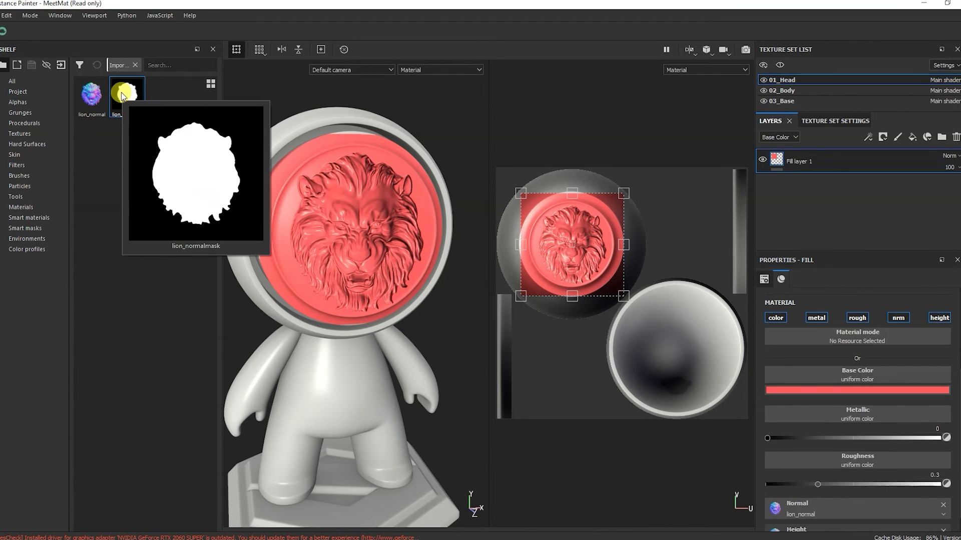
Put lion_normalmask into the fill layer's Roughness channel and check the texture set channels.
{"action": "left_click_drag", "start_coordinate": [125, 96], "coordinate": [855, 458]}
{"action": "left_click", "coordinate": [854, 121]}
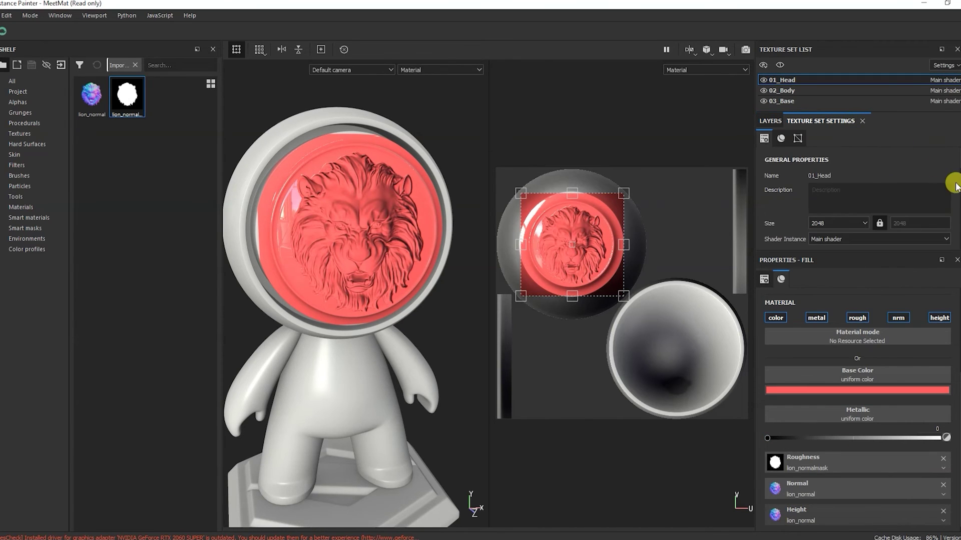
{"action": "scroll", "coordinate": [949, 178], "scroll_direction": "down", "scroll_amount": 2}
{"action": "left_click", "coordinate": [945, 160]}
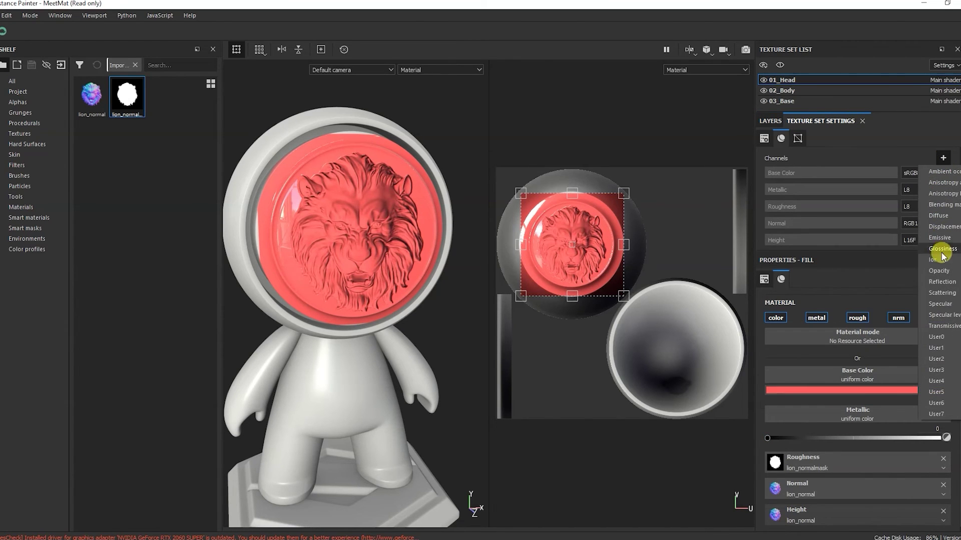
{"action": "left_click", "coordinate": [776, 121]}
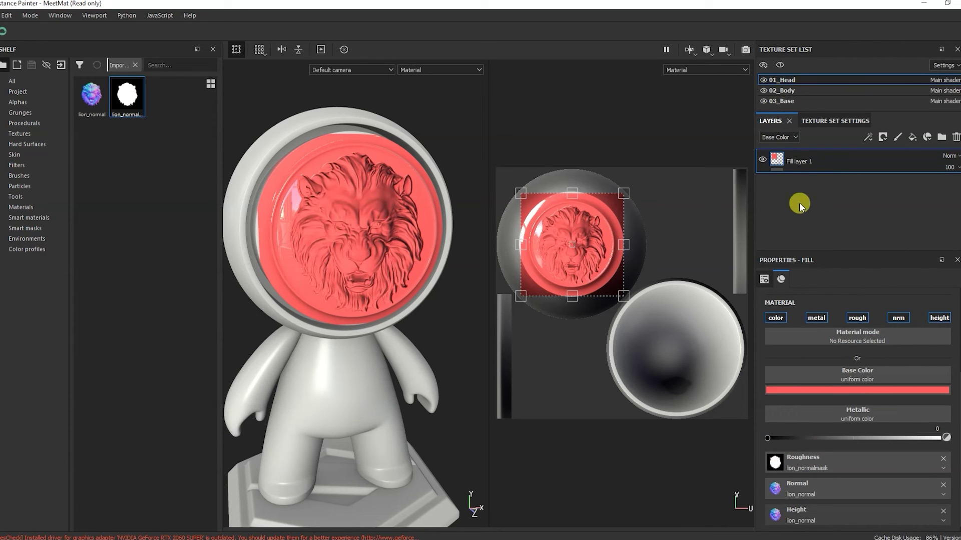
Give the fill layer a black mask plus a compare mask set to the Roughness channel.
{"action": "right_click", "coordinate": [781, 165]}
{"action": "left_click", "coordinate": [795, 181]}
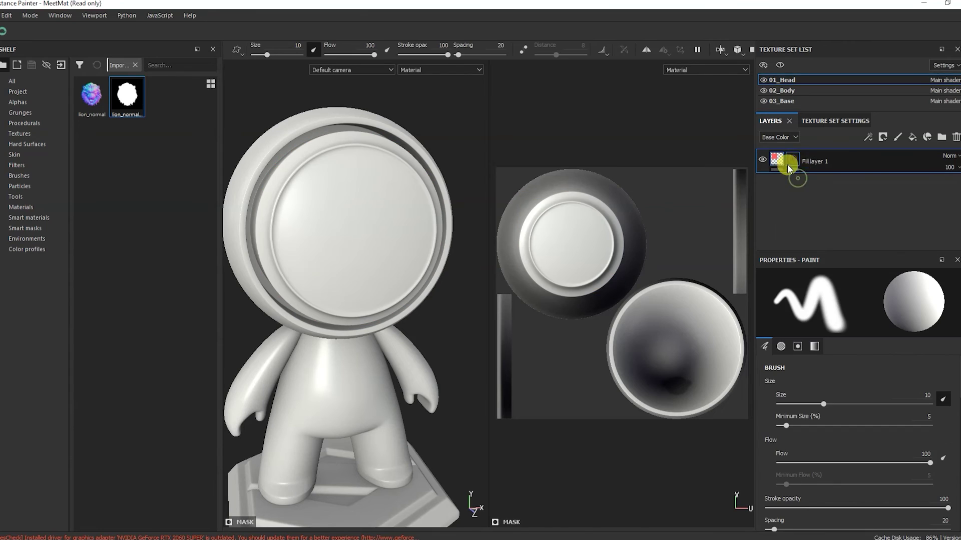
{"action": "right_click", "coordinate": [790, 159]}
{"action": "left_click", "coordinate": [868, 422]}
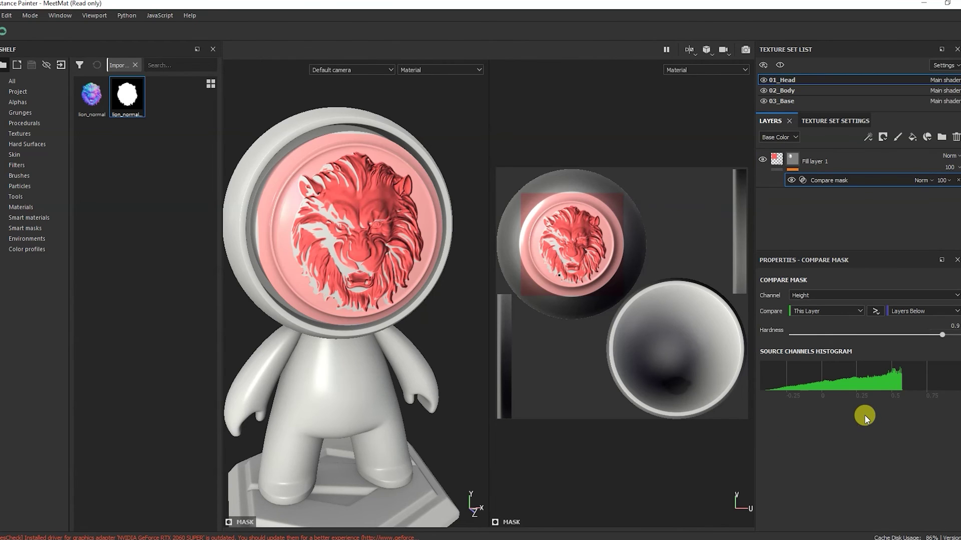
{"action": "left_click", "coordinate": [863, 296]}
{"action": "left_click", "coordinate": [838, 319]}
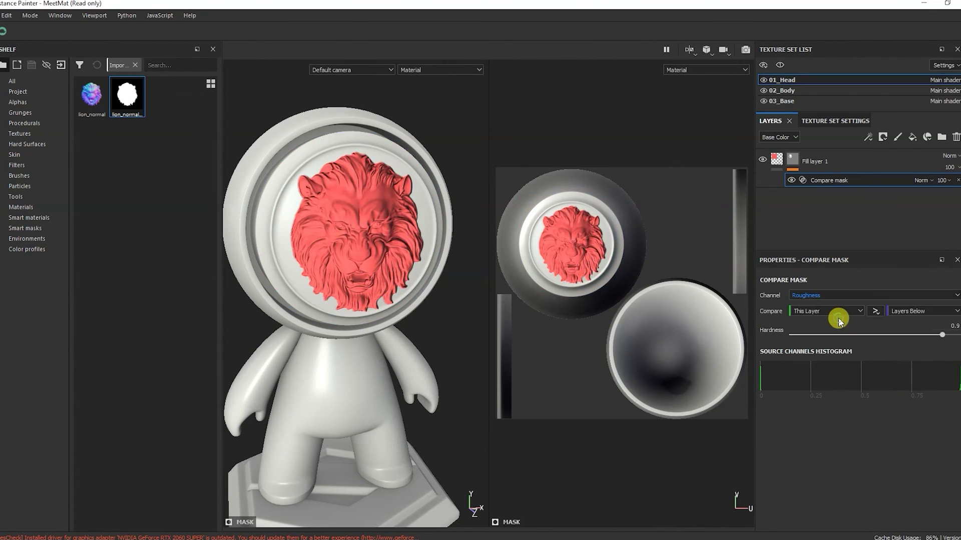
{"action": "left_click_drag", "start_coordinate": [345, 232], "coordinate": [381, 229], "text": "alt"}
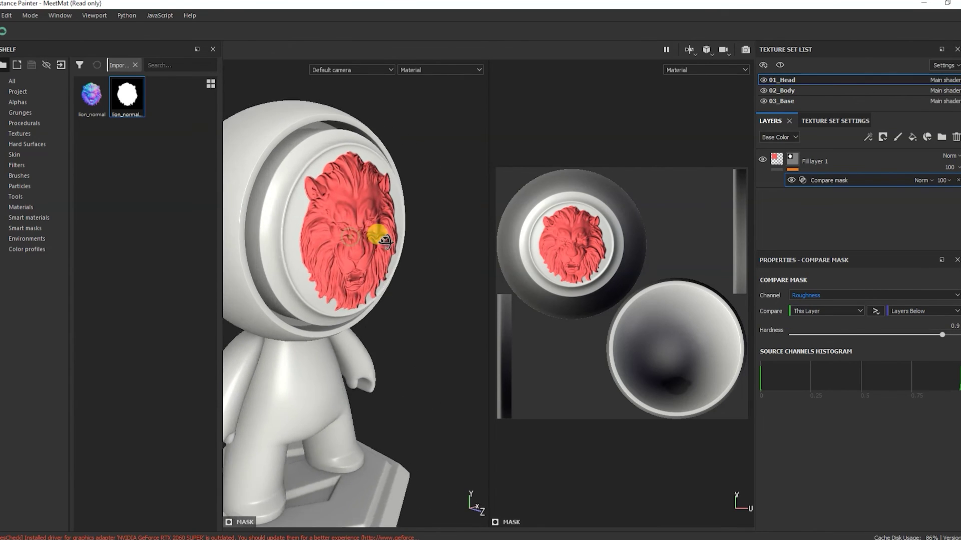
Recolour the lion magenta with base colour 0.283, 0.004, 0.185.
{"action": "key", "text": "f"}
{"action": "left_click", "coordinate": [774, 161]}
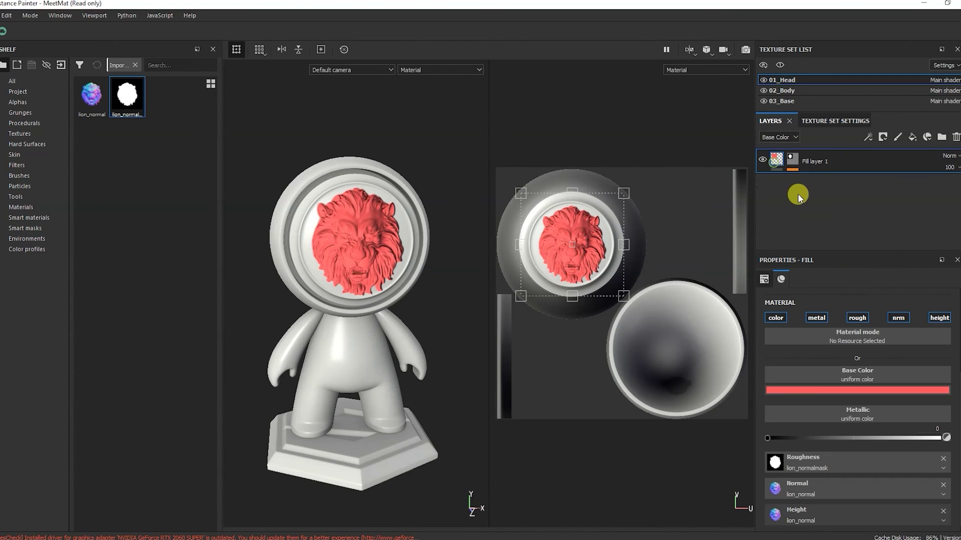
{"action": "left_click", "coordinate": [830, 389]}
{"action": "left_click", "coordinate": [875, 441]}
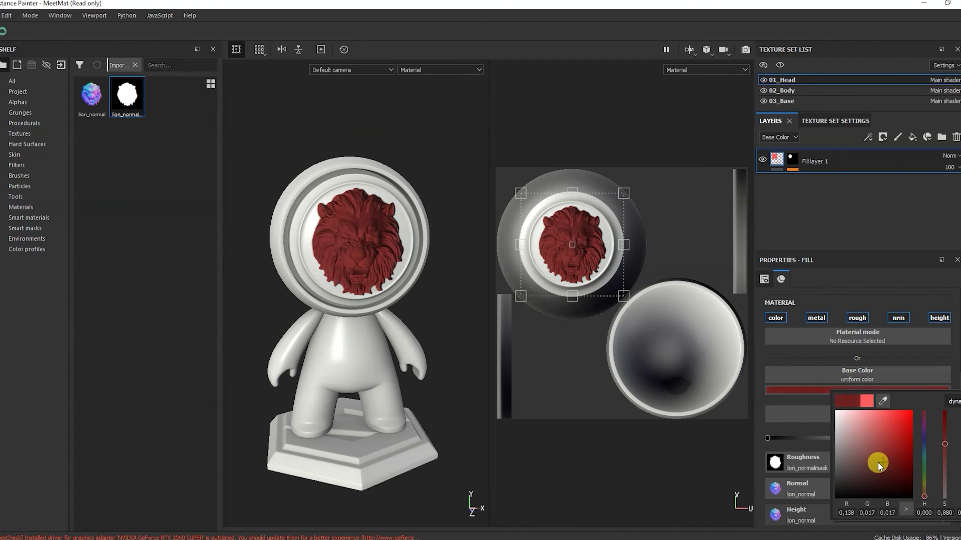
{"action": "left_click", "coordinate": [858, 460]}
{"action": "left_click", "coordinate": [924, 451]}
{"action": "left_click", "coordinate": [889, 457]}
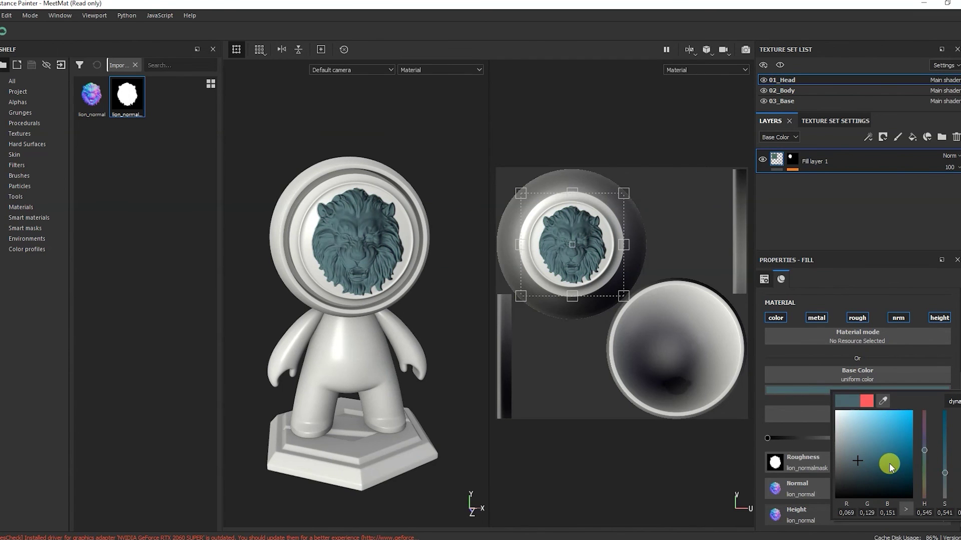
{"action": "mouse_move", "coordinate": [899, 455]}
{"action": "left_mouse_down"}
{"action": "mouse_move", "coordinate": [925, 488]}
{"action": "mouse_move", "coordinate": [924, 423]}
{"action": "left_mouse_up"}
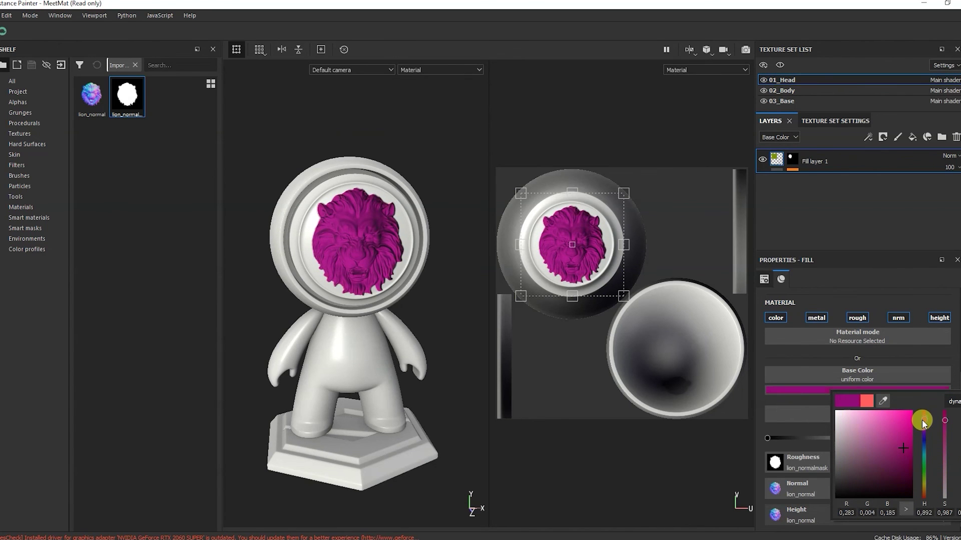